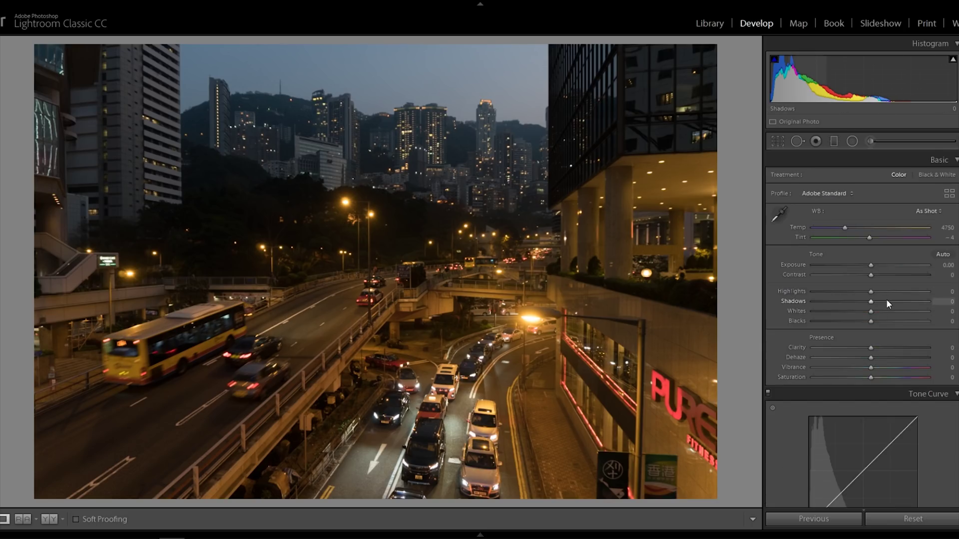
# - Adjust the photo's basic tone to Exposure +1.15, Highlights -38, Shadows +68 and Whites +40
pyautogui.moveTo(886, 299); pyautogui.dragTo(850, 291)
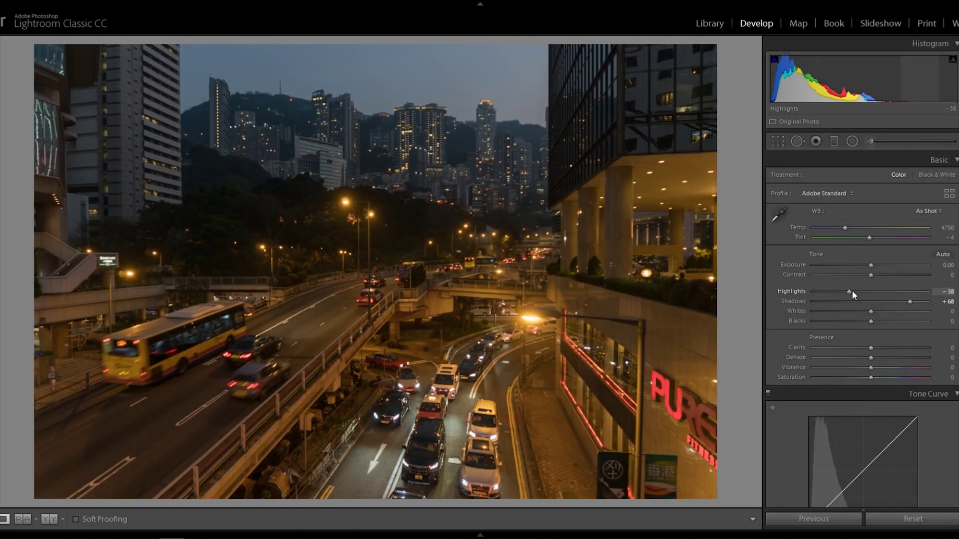
pyautogui.click(537, 326)
pyautogui.click(521, 321)
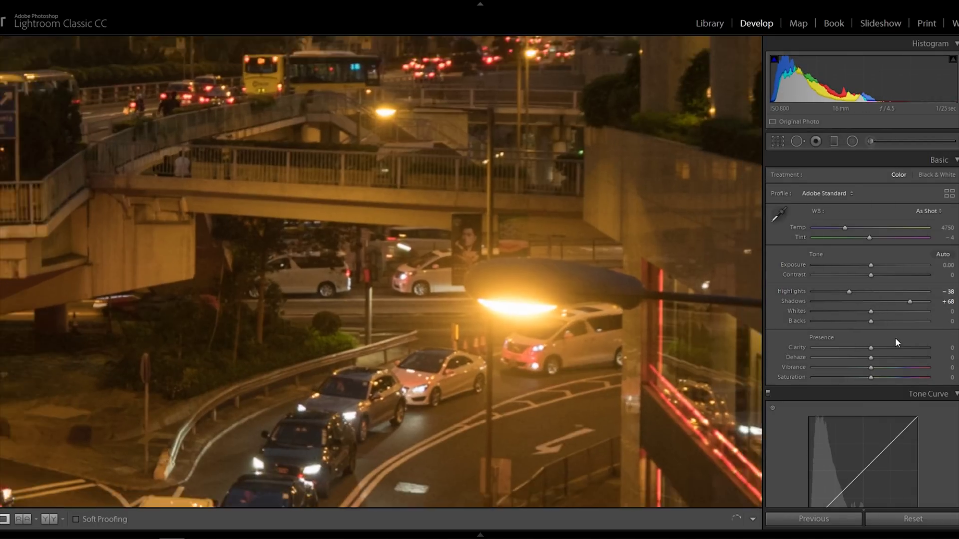
pyautogui.moveTo(889, 312)
pyautogui.mouseDown()
pyautogui.moveTo(902, 313)
pyautogui.moveTo(870, 312)
pyautogui.moveTo(903, 314)
pyautogui.moveTo(882, 313)
pyautogui.moveTo(894, 313)
pyautogui.mouseUp()
pyautogui.moveTo(872, 265); pyautogui.dragTo(885, 265)
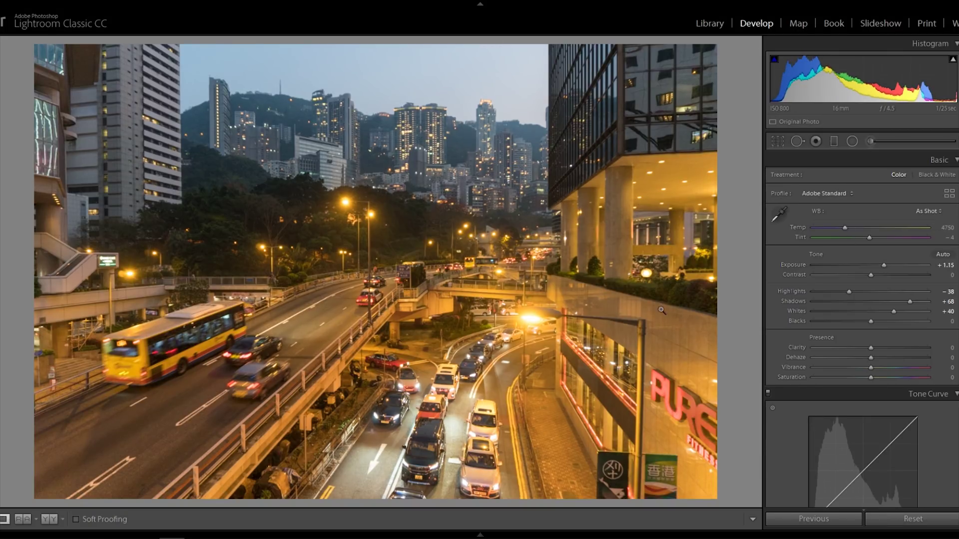
# - Cool the white balance to Temp 3312 and Tint +7, and set Clarity to +28
pyautogui.click(496, 293)
pyautogui.moveTo(278, 288); pyautogui.dragTo(443, 261)
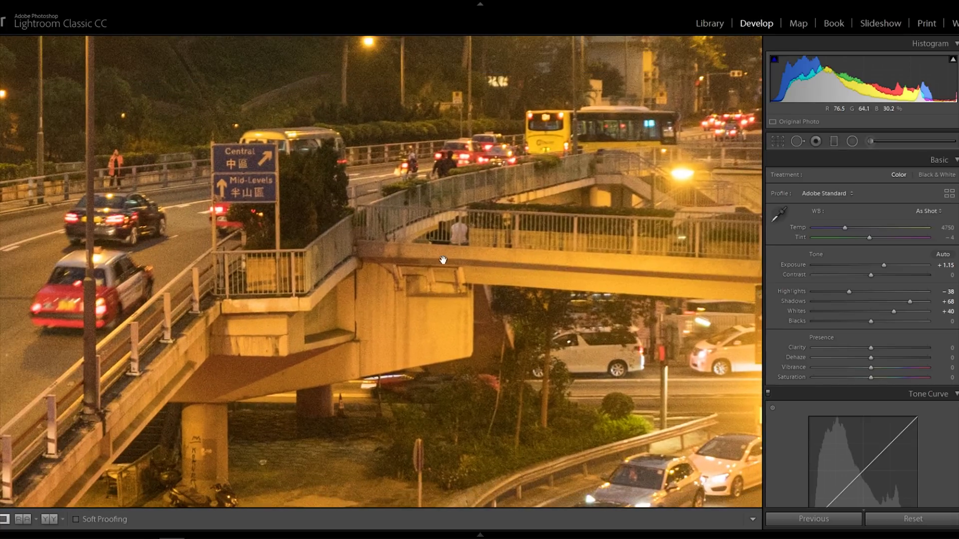
pyautogui.click(472, 229)
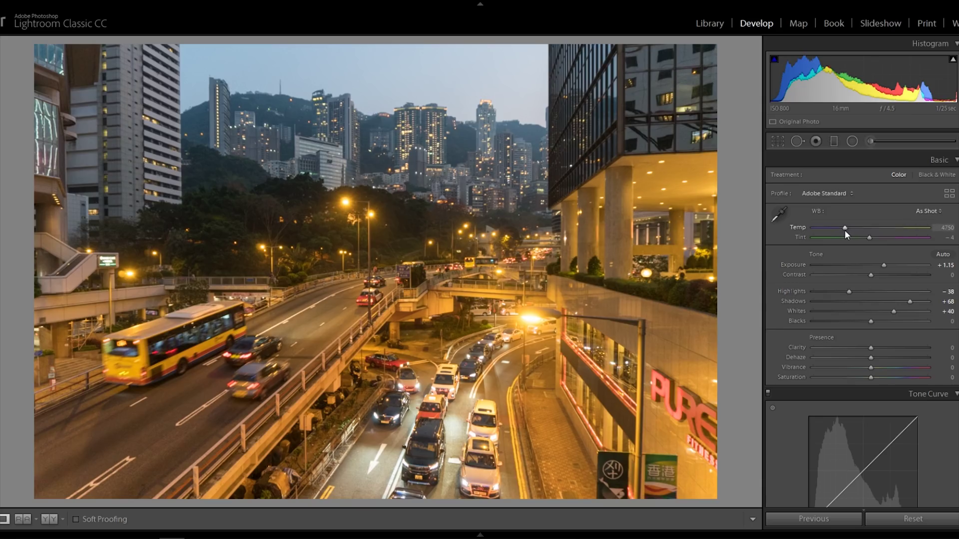
pyautogui.moveTo(845, 227); pyautogui.dragTo(874, 237)
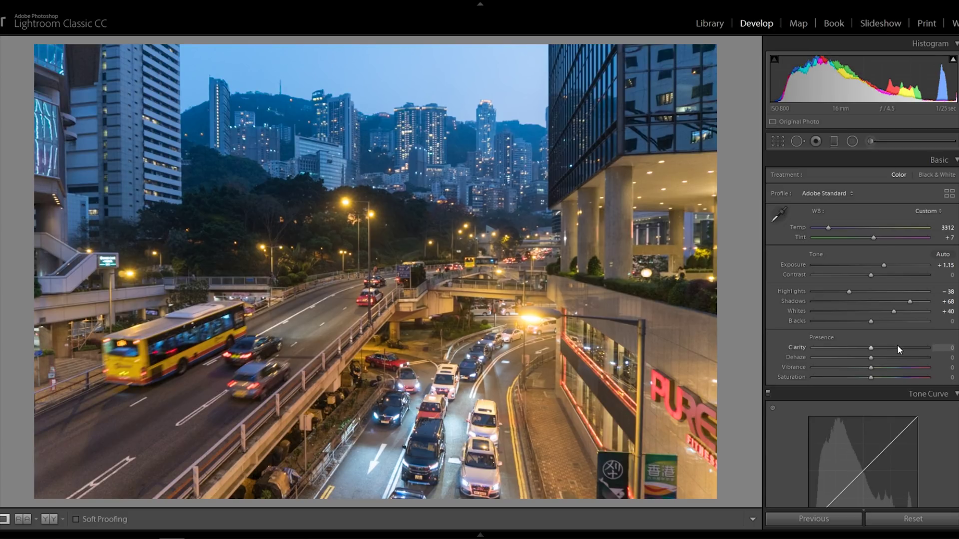
pyautogui.moveTo(897, 345)
pyautogui.mouseDown()
pyautogui.moveTo(890, 348)
pyautogui.moveTo(956, 354)
pyautogui.moveTo(859, 352)
pyautogui.moveTo(886, 353)
pyautogui.mouseUp()
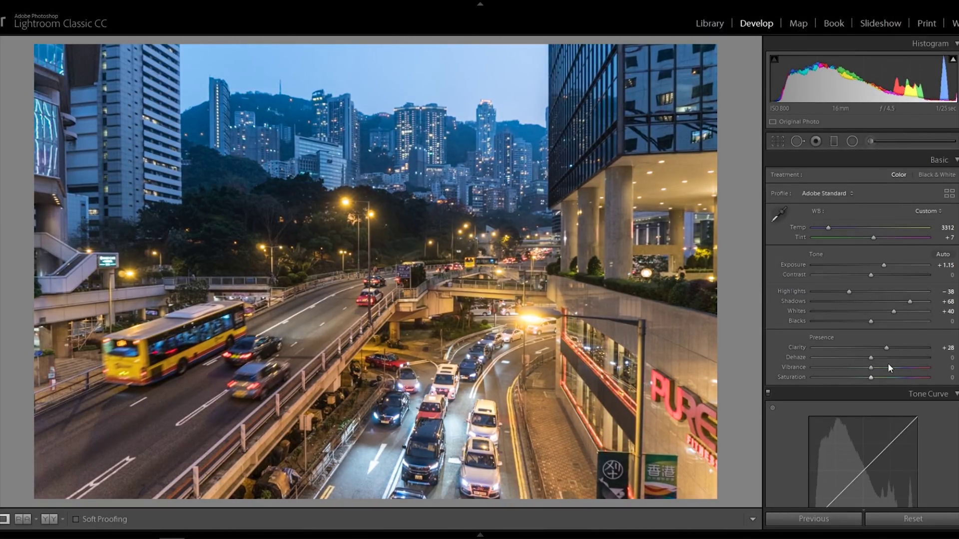
# - Tint the highlights warm yellow with split toning at hue 46 and saturation 22
pyautogui.scroll(-10, 895, 370)
pyautogui.click(928, 292)
pyautogui.moveTo(749, 302)
pyautogui.mouseDown()
pyautogui.moveTo(738, 300)
pyautogui.moveTo(741, 292)
pyautogui.mouseUp()
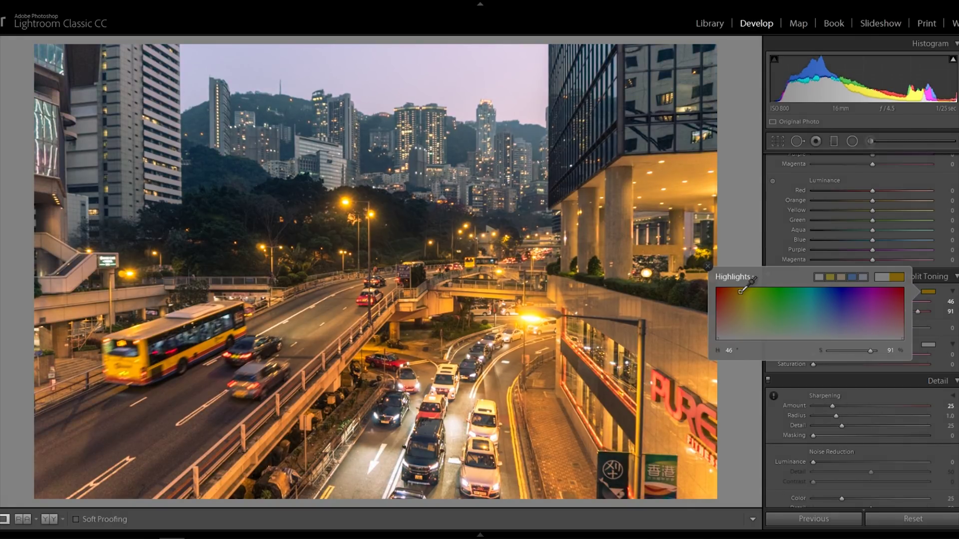
pyautogui.moveTo(851, 349); pyautogui.dragTo(840, 352)
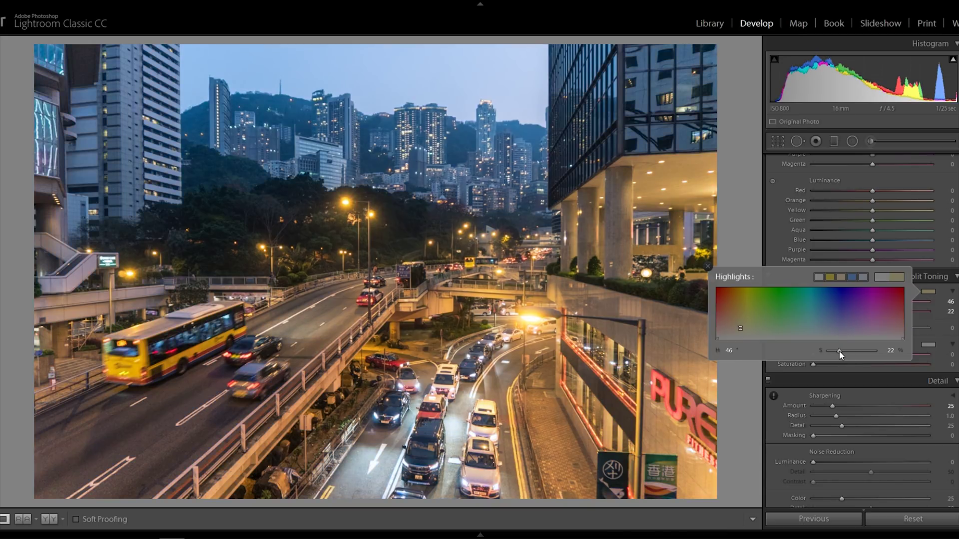
# - Tint the shadows blue with split toning at hue 225 and saturation 30
pyautogui.click(929, 346)
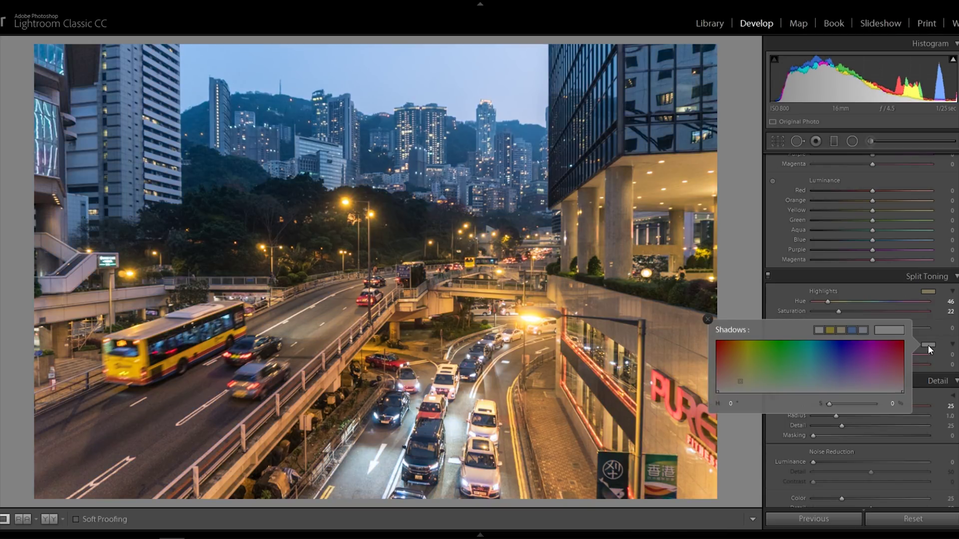
pyautogui.click(823, 353)
pyautogui.moveTo(823, 353); pyautogui.dragTo(834, 350)
pyautogui.moveTo(853, 409); pyautogui.dragTo(843, 402)
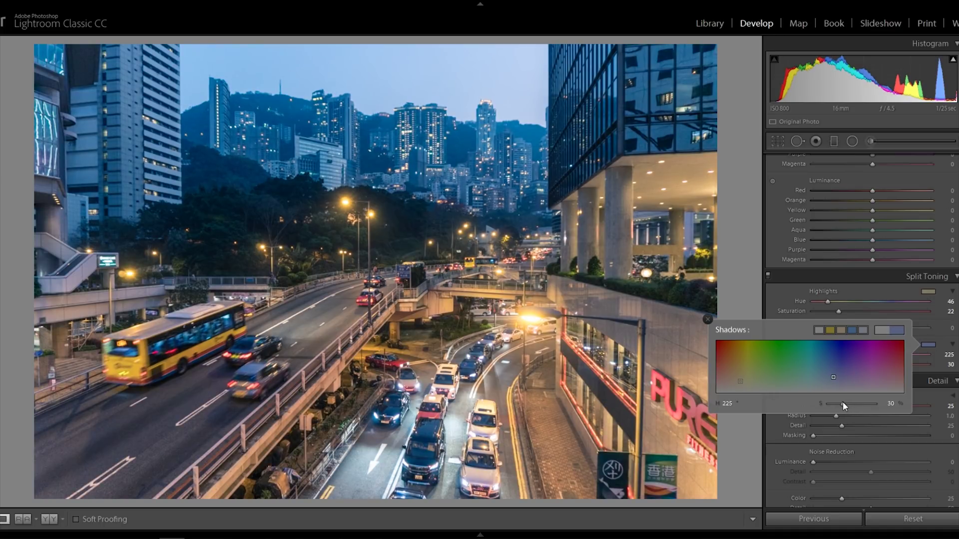
pyautogui.click(707, 319)
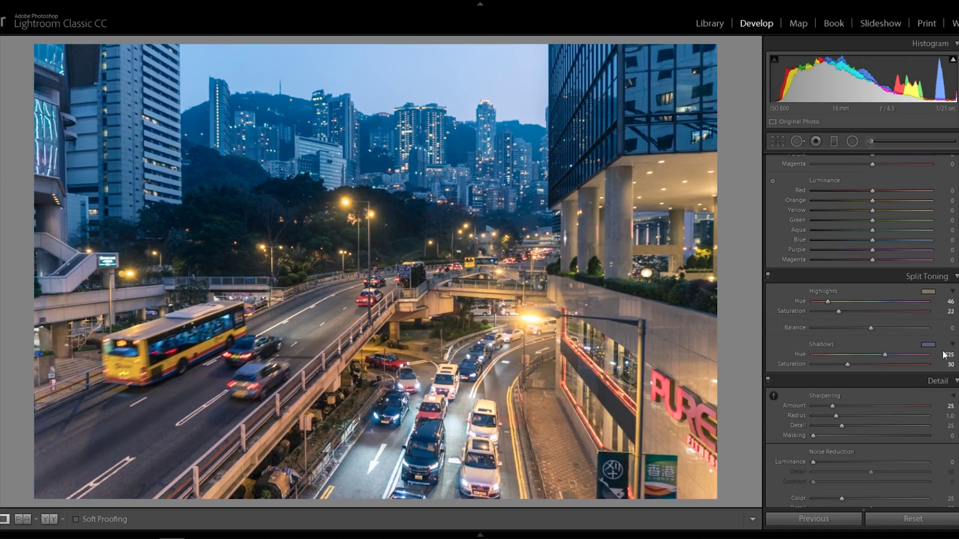
# - Apply the Level Upright correction and add a post-crop vignette with Amount -5, Midpoint 30 and Feather 55
pyautogui.scroll(-10, 861, 330)
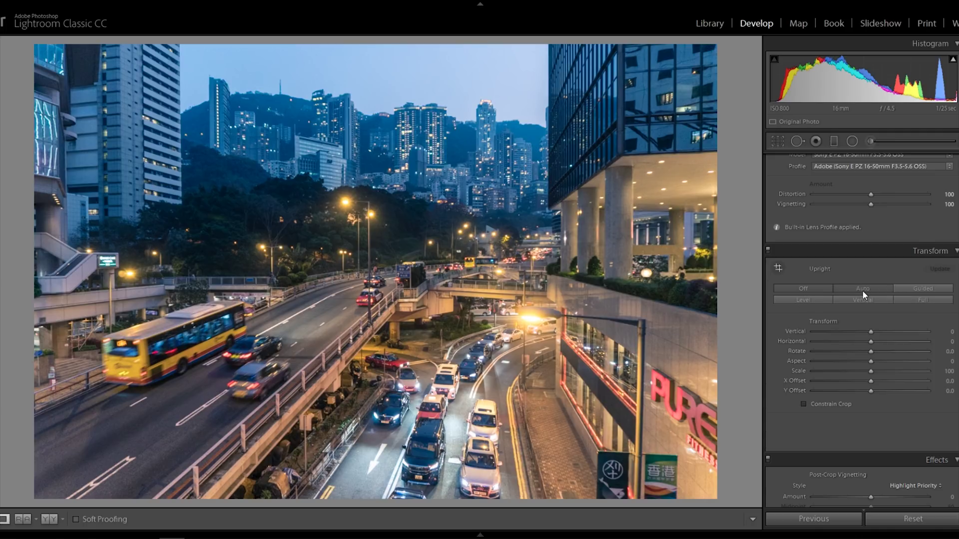
pyautogui.click(812, 299)
pyautogui.scroll(-5, 901, 296)
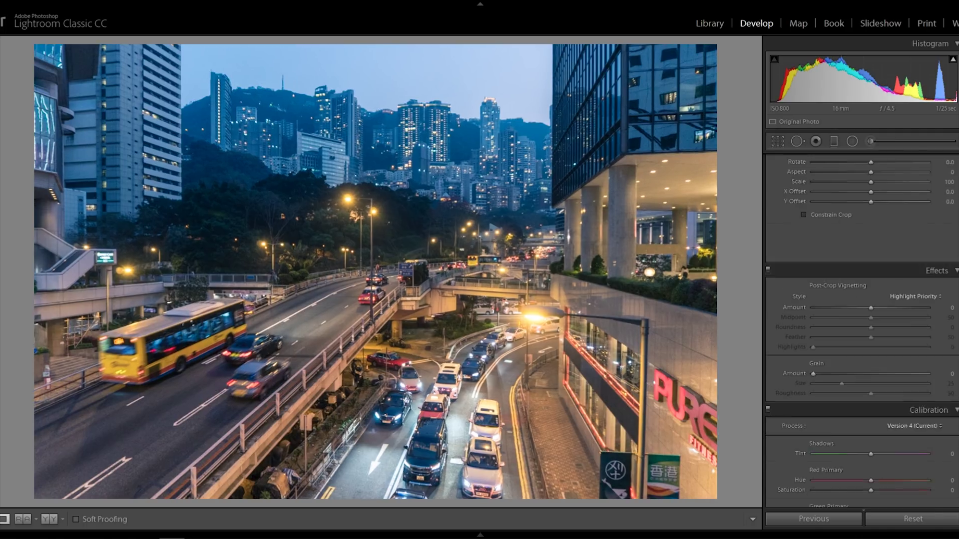
pyautogui.moveTo(857, 241); pyautogui.dragTo(877, 271)
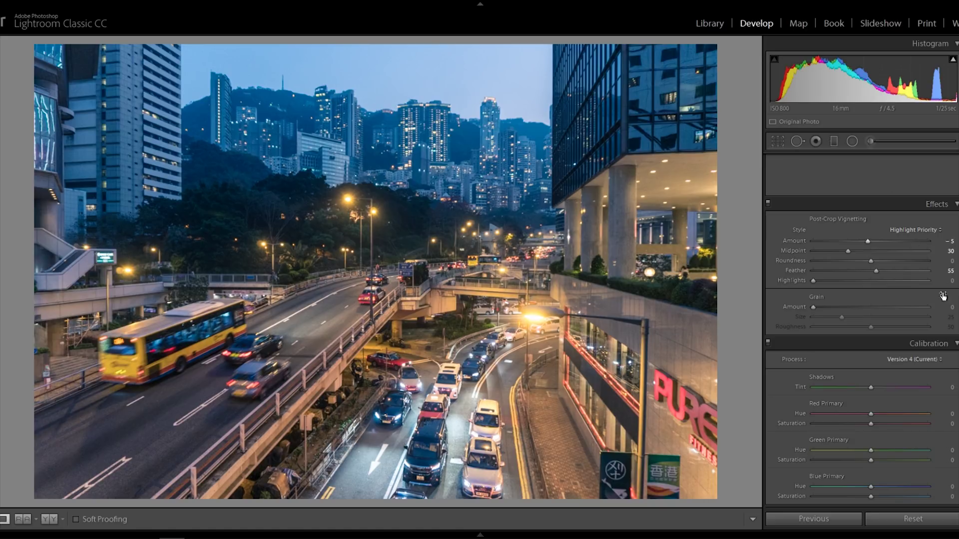
# - Draw a wide inverted radial filter over the scene with Temp 3, Exposure 0.83 and Whites 20, resetting its Sharpness to 0
pyautogui.hotkey('shift', 'm')
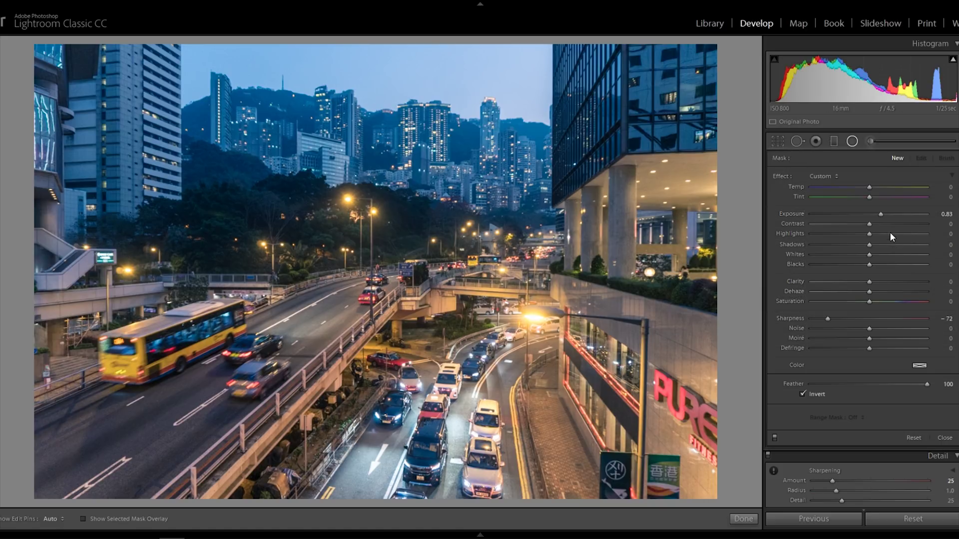
pyautogui.doubleClick(801, 318)
pyautogui.moveTo(199, 139); pyautogui.dragTo(655, 353)
pyautogui.moveTo(427, 246); pyautogui.dragTo(335, 220)
pyautogui.moveTo(869, 187); pyautogui.dragTo(871, 186)
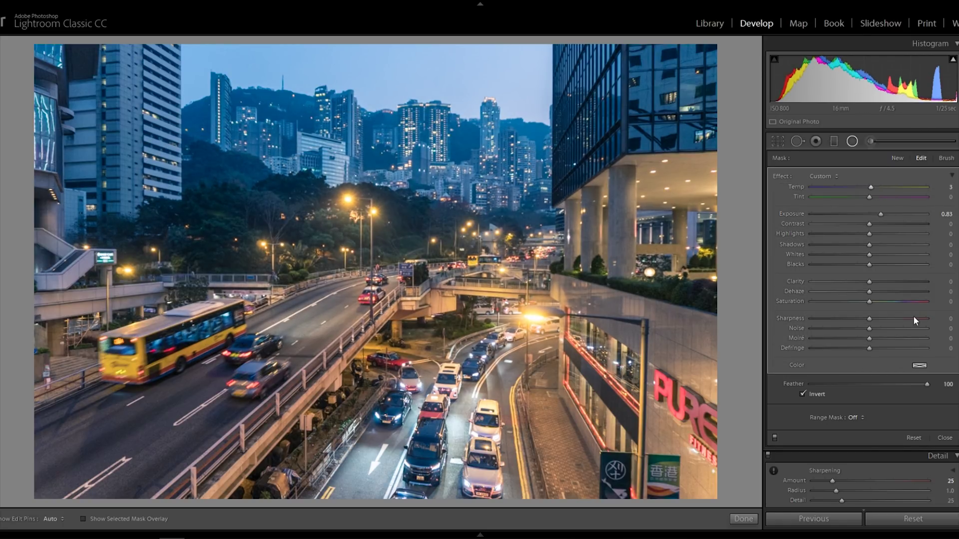
pyautogui.click(882, 255)
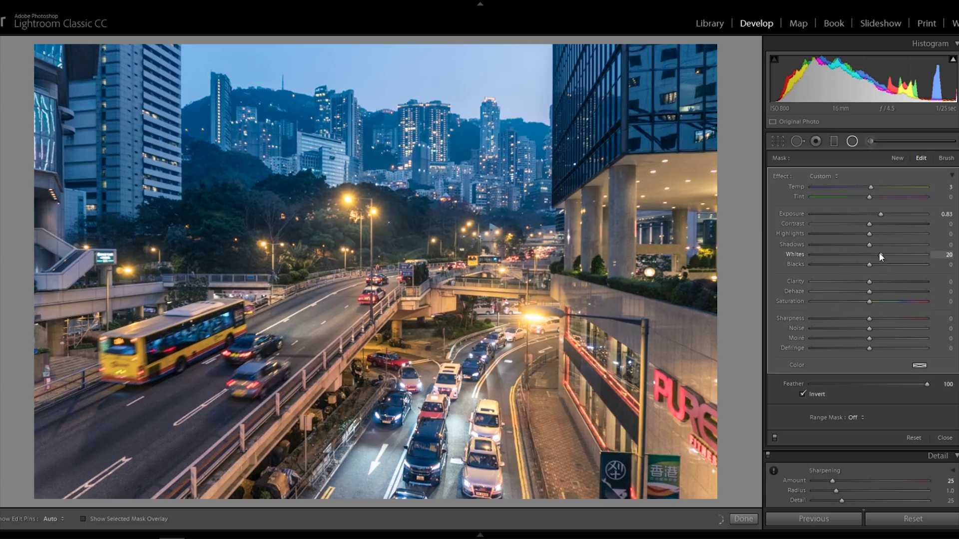
# - Set the brightening radial filter's Contrast to 17 and duplicate it, with one filter beside the bus and one over the skyline
pyautogui.moveTo(379, 230); pyautogui.dragTo(479, 192)
pyautogui.rightClick(270, 334)
pyautogui.click(305, 343)
pyautogui.rightClick(480, 192)
pyautogui.click(526, 209)
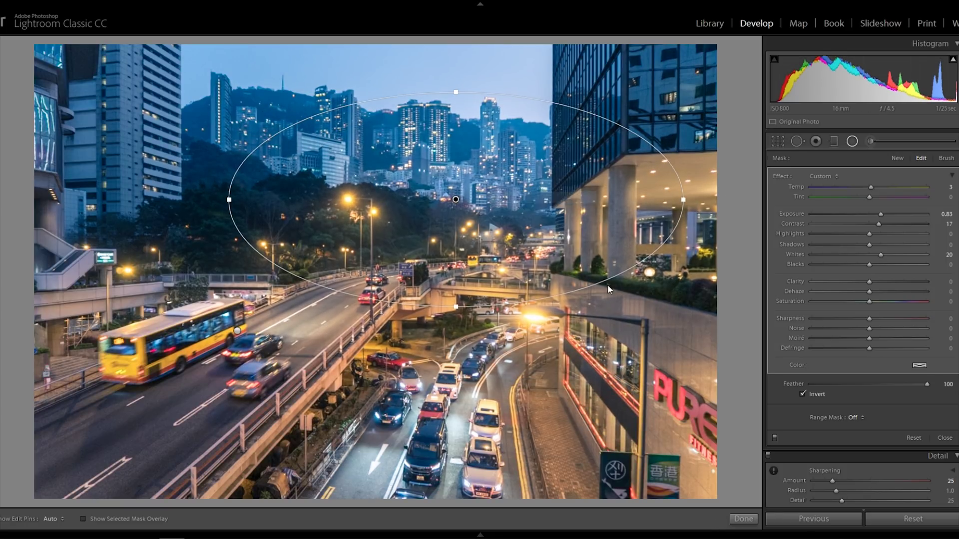
# - Move a radial filter copy onto the upper-left buildings, enlarge it, and set Exposure -0.56, Contrast 10 and Whites -5
pyautogui.moveTo(683, 446); pyautogui.dragTo(93, 191)
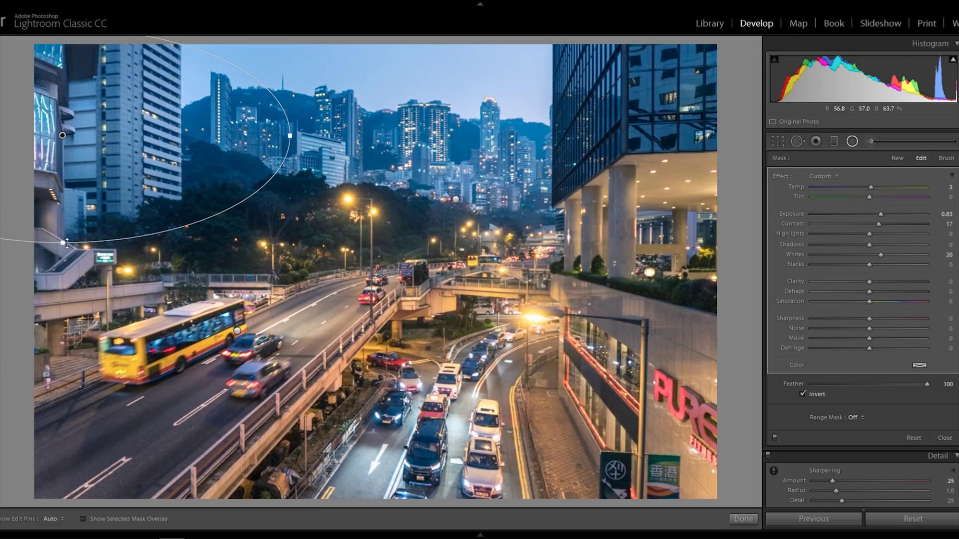
pyautogui.moveTo(63, 243); pyautogui.dragTo(60, 375)
pyautogui.moveTo(880, 214); pyautogui.dragTo(861, 214)
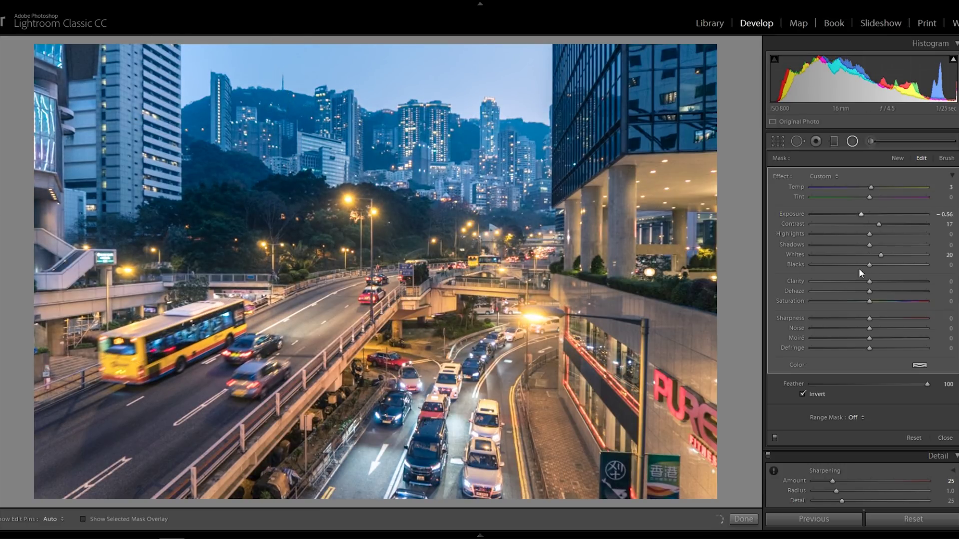
pyautogui.moveTo(880, 254); pyautogui.dragTo(873, 224)
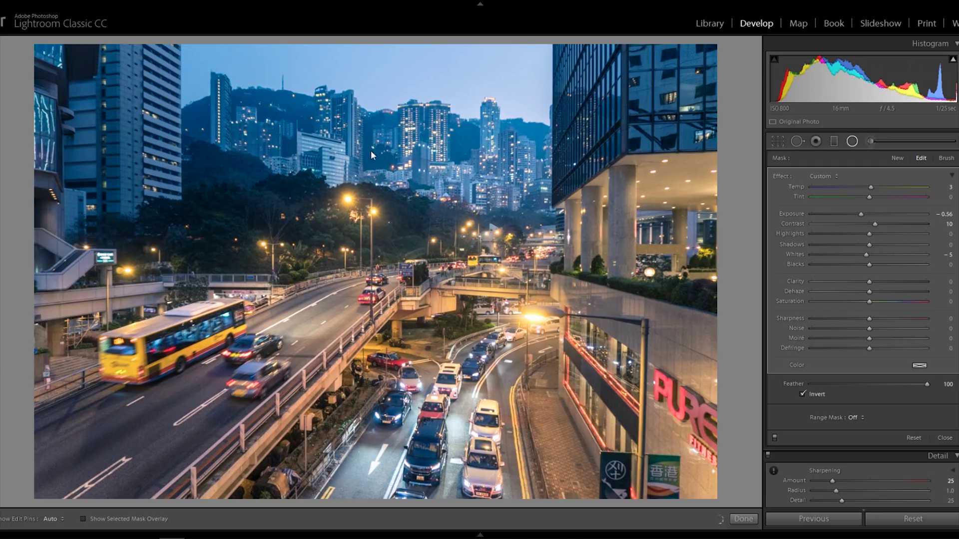
# - Duplicate the darkening radial filter and place the copy over the PURE sign in the photo's lower-right corner
pyautogui.rightClick(126, 166)
pyautogui.click(140, 180)
pyautogui.moveTo(140, 181); pyautogui.dragTo(700, 459)
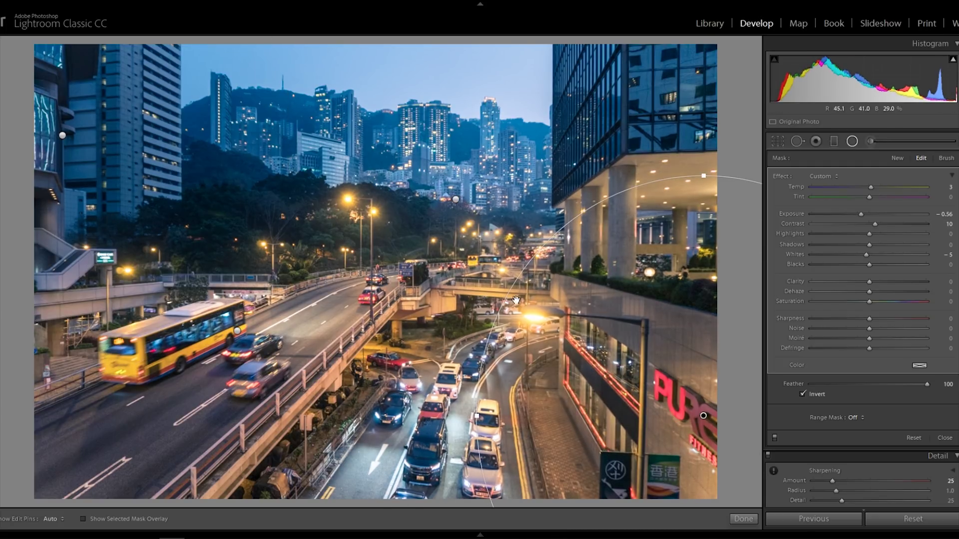
# - Crop the photo inward from its right edge, cutting through the PURE sign
pyautogui.click(778, 140)
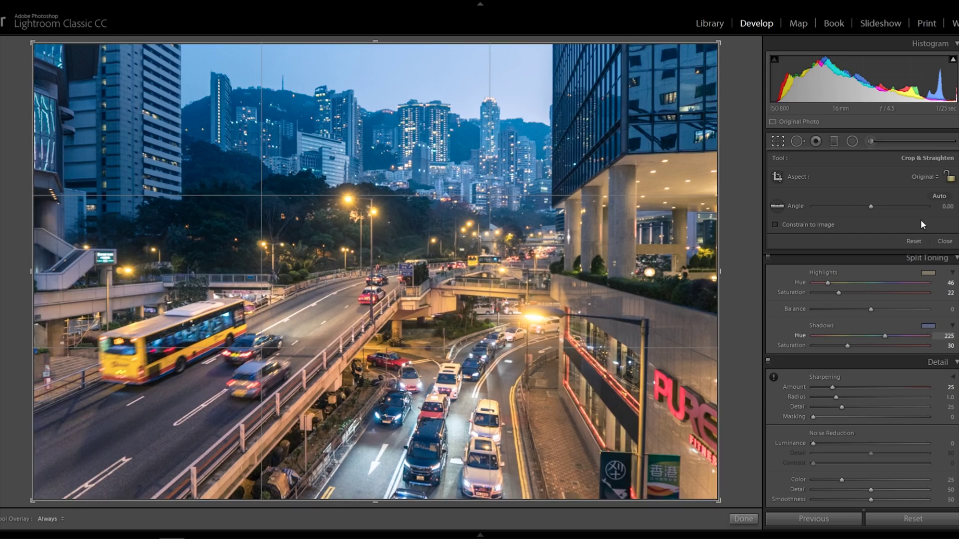
pyautogui.moveTo(719, 291); pyautogui.dragTo(664, 295)
pyautogui.press('Return')
# - Add a graduated filter over the skyline half of the photo with Exposure 0.27 and Clarity -14
pyautogui.press('m')
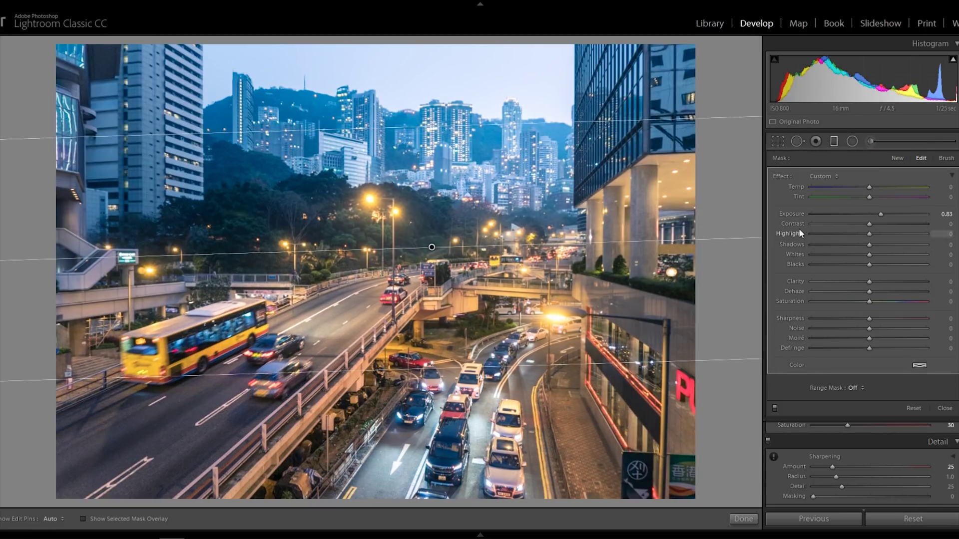
pyautogui.doubleClick(793, 214)
pyautogui.moveTo(870, 214); pyautogui.dragTo(873, 214)
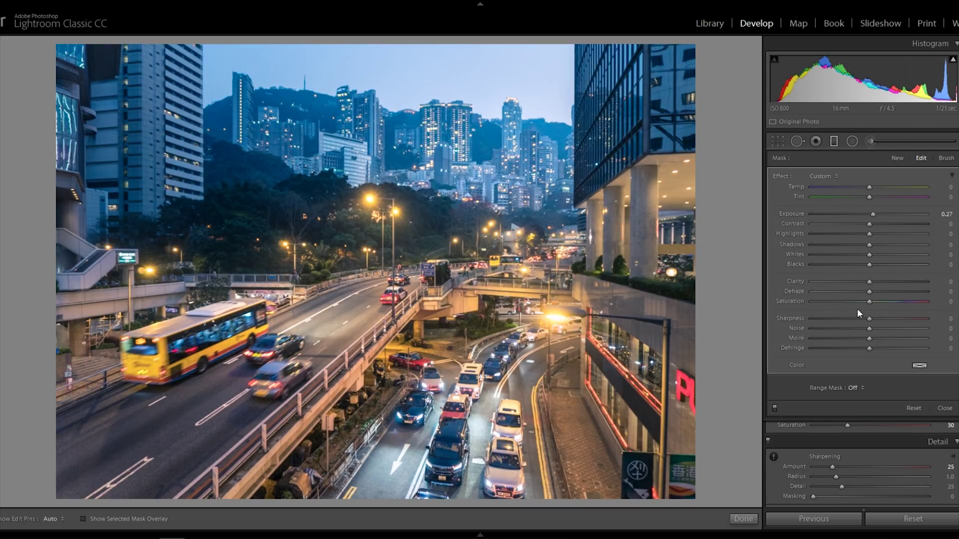
pyautogui.moveTo(864, 282); pyautogui.dragTo(861, 283)
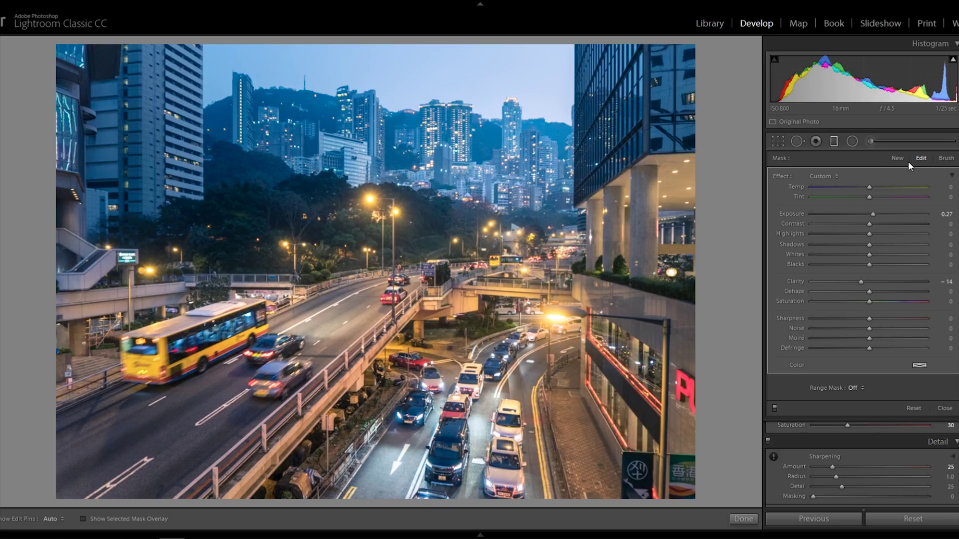
pyautogui.click(834, 142)
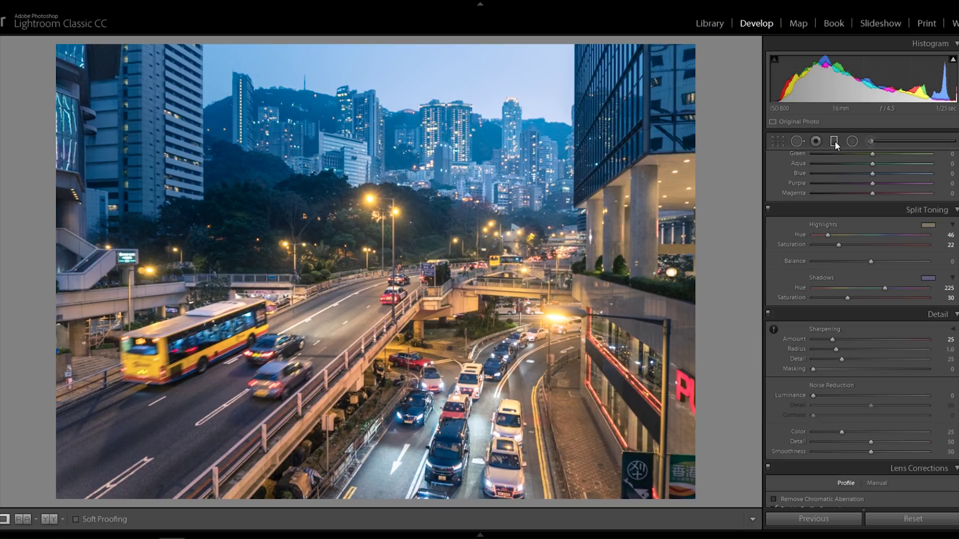
# - Add a second graduated filter rising from the bottom of the photo with Exposure -0.71 and Clarity 27
pyautogui.click(834, 142)
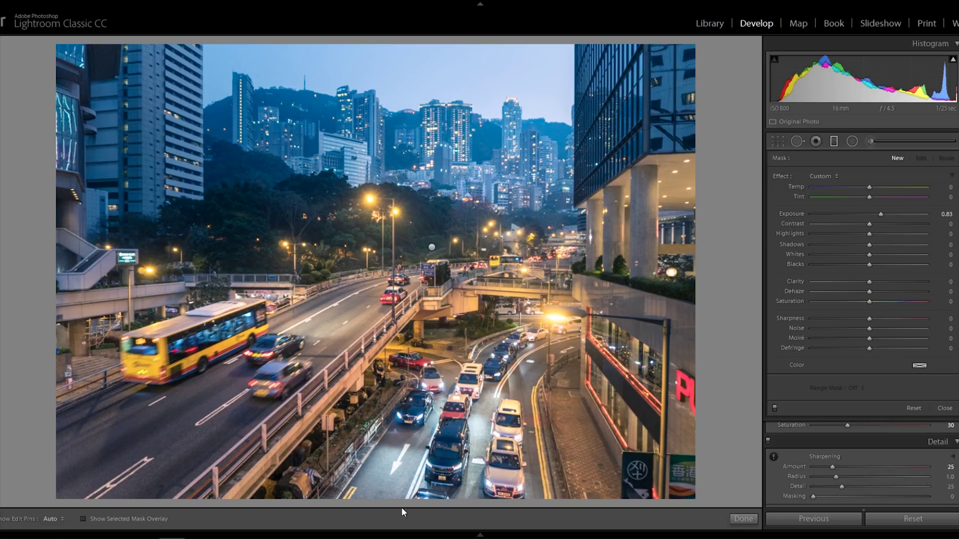
pyautogui.moveTo(410, 439); pyautogui.dragTo(411, 233)
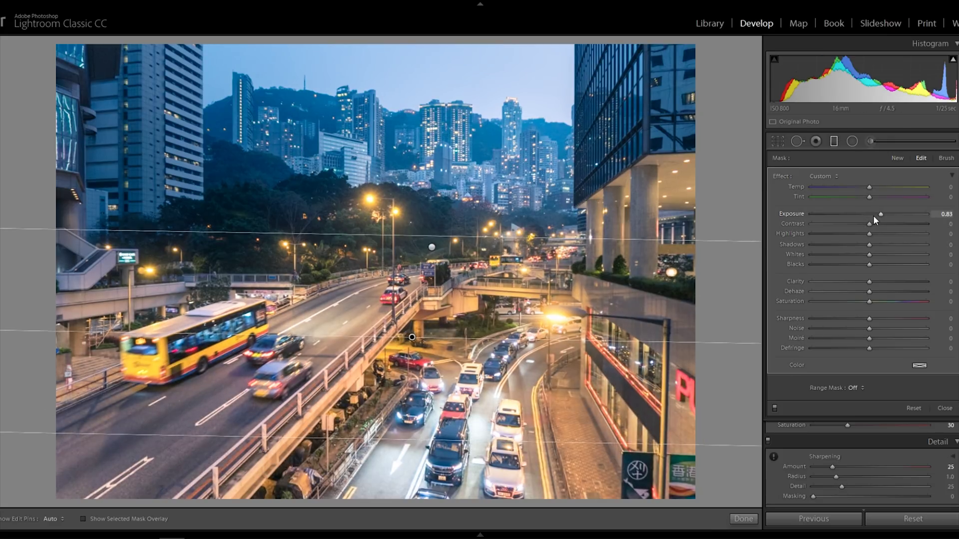
pyautogui.moveTo(873, 215); pyautogui.dragTo(857, 214)
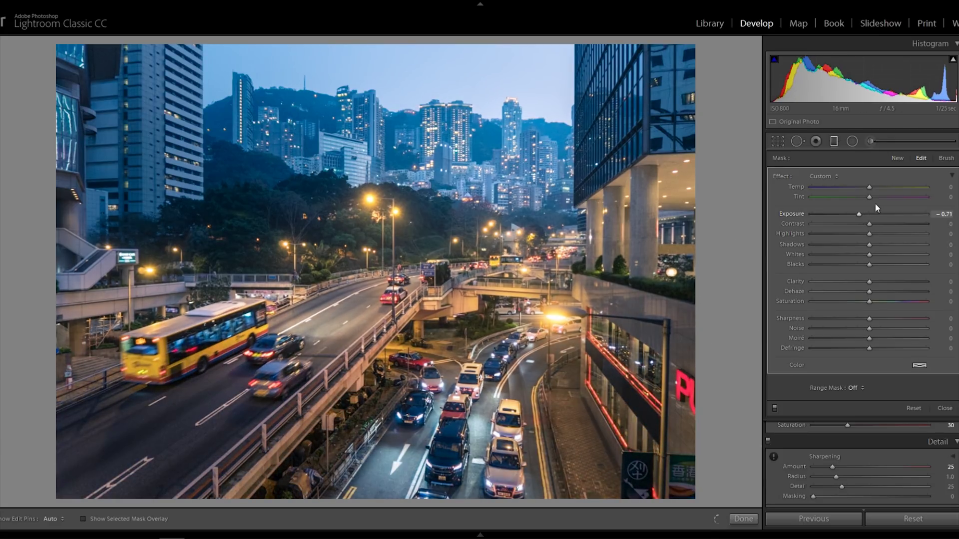
pyautogui.moveTo(886, 280); pyautogui.dragTo(883, 281)
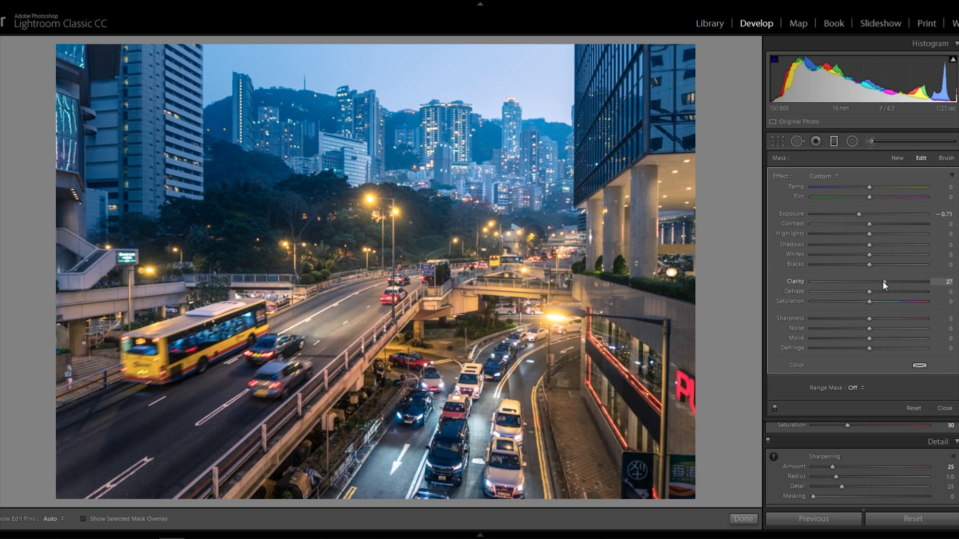
pyautogui.click(834, 141)
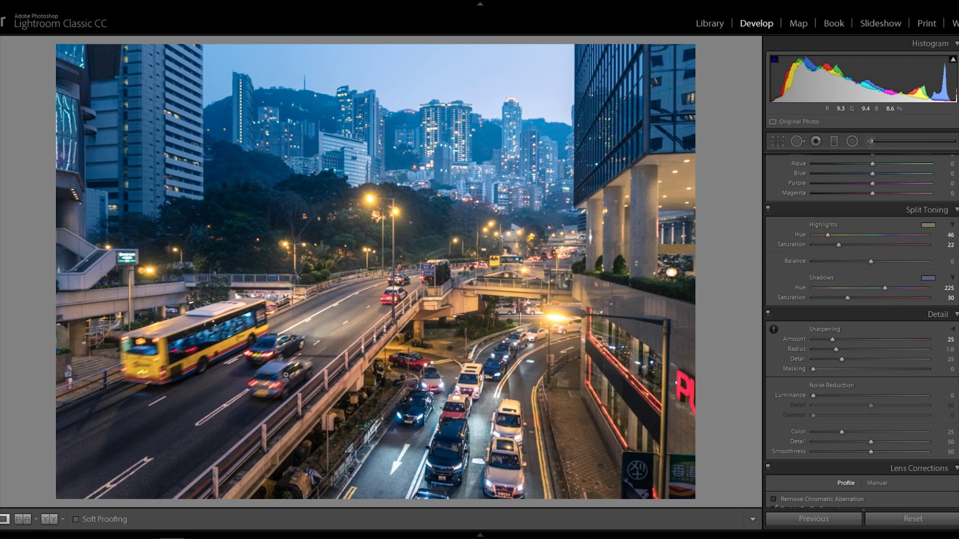
# - Inspect the photo up close across the road, cars, buildings and trees for image noise
pyautogui.click(308, 361)
pyautogui.moveTo(452, 340); pyautogui.dragTo(350, 504)
pyautogui.moveTo(631, 50); pyautogui.dragTo(461, 413)
pyautogui.click(464, 381)
pyautogui.click(432, 140)
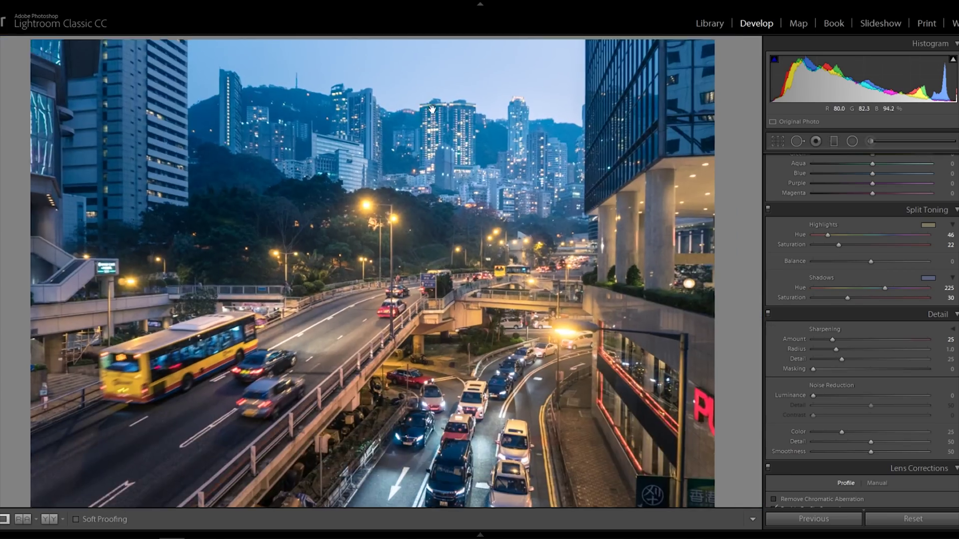
pyautogui.moveTo(495, 246); pyautogui.dragTo(325, 167)
pyautogui.moveTo(463, 244); pyautogui.dragTo(504, 15)
pyautogui.moveTo(481, 183); pyautogui.dragTo(488, 9)
pyautogui.moveTo(445, 399); pyautogui.dragTo(458, 102)
pyautogui.moveTo(423, 289); pyautogui.dragTo(484, 112)
pyautogui.moveTo(489, 171); pyautogui.dragTo(465, 494)
pyautogui.moveTo(584, 205); pyautogui.dragTo(469, 450)
pyautogui.moveTo(585, 46); pyautogui.dragTo(525, 329)
# - Reduce the photo's noise with Luminance 16 and Color 90, checking the dark trees up close
pyautogui.moveTo(422, 137); pyautogui.dragTo(458, 265)
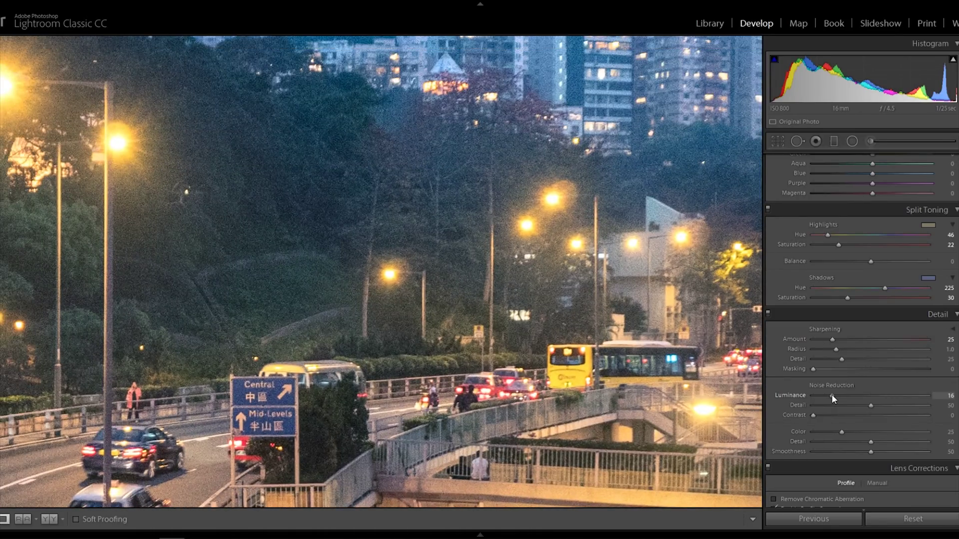
pyautogui.moveTo(842, 432); pyautogui.dragTo(919, 432)
pyautogui.click(599, 265)
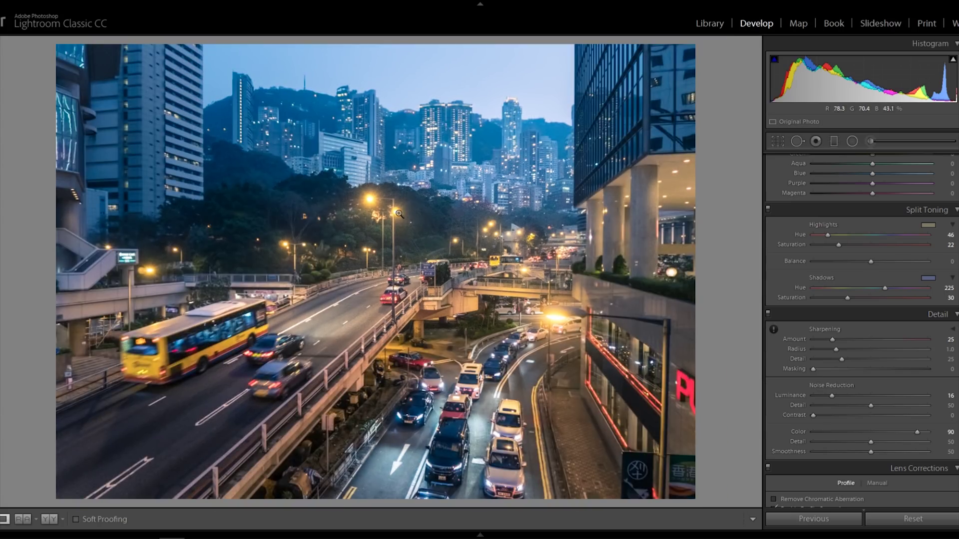
# - Switch to the next photo, the domed cathedral street scene, and straighten its perspective with Auto Upright
pyautogui.press('y')
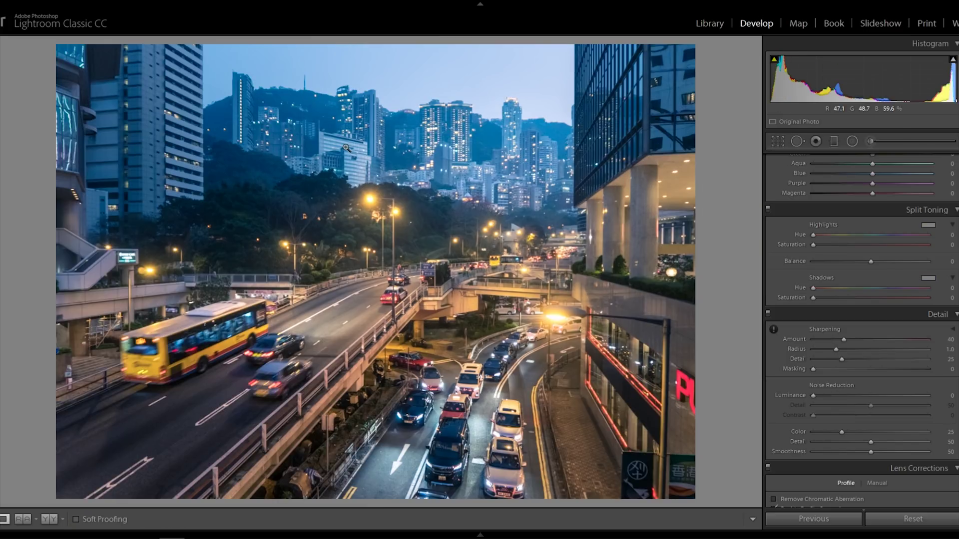
pyautogui.press('Right')
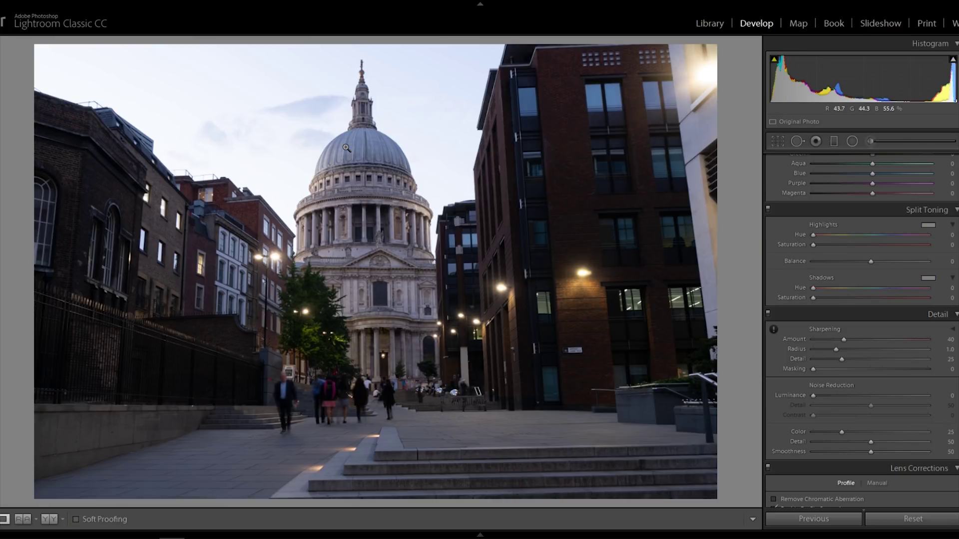
pyautogui.scroll(-10, 930, 403)
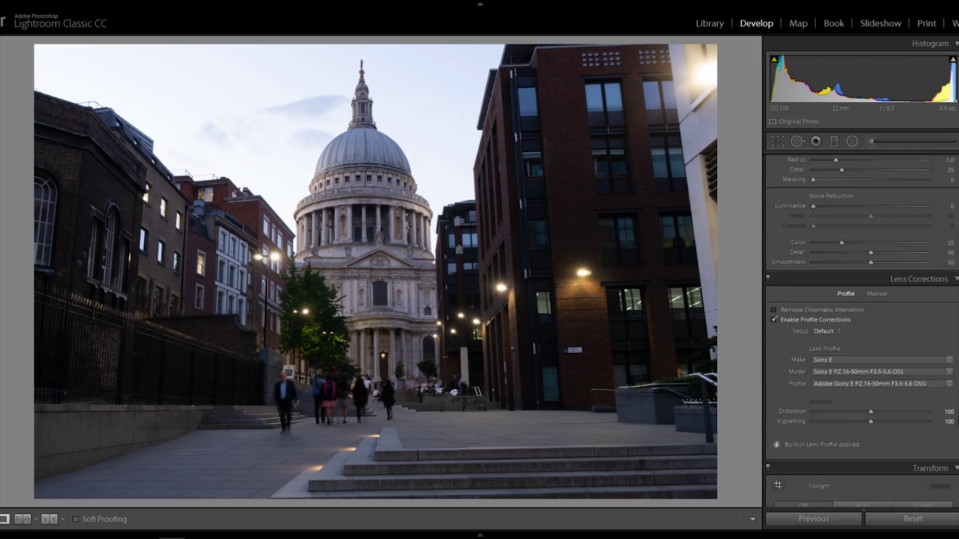
pyautogui.click(861, 220)
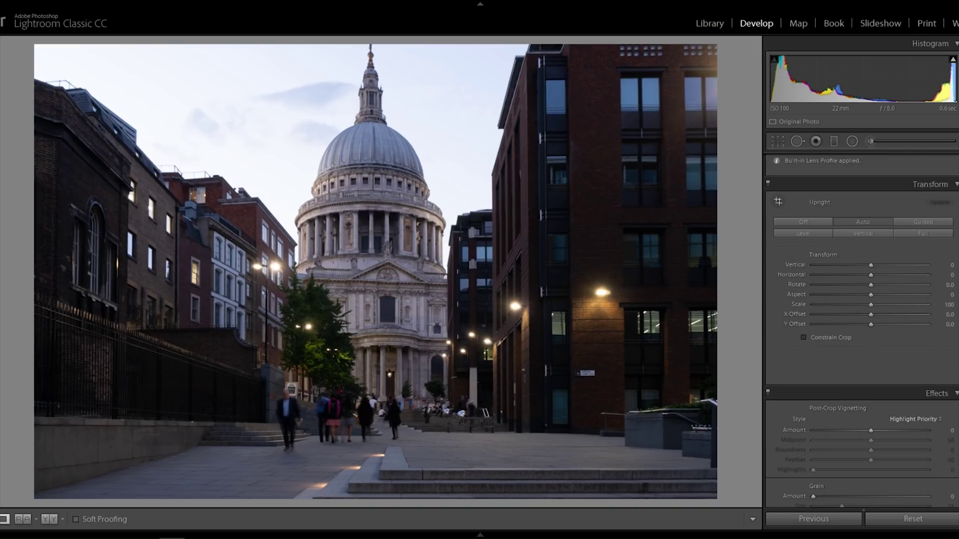
# - Warm the photo to Temp 7611 and set Highlights -77, Shadows +74, Whites +49 and Contrast -10
pyautogui.scroll(15, 846, 228)
pyautogui.moveTo(846, 228); pyautogui.dragTo(879, 228)
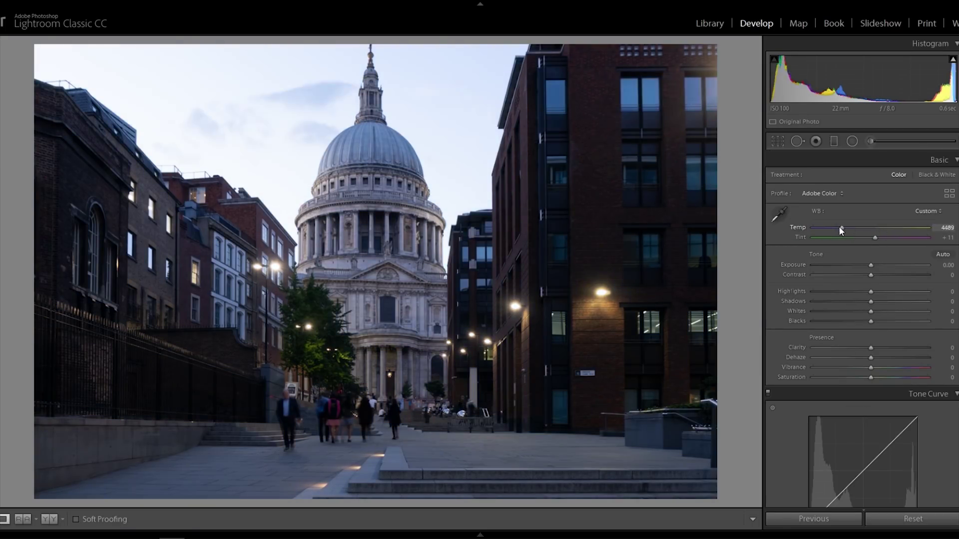
pyautogui.moveTo(841, 228); pyautogui.dragTo(872, 228)
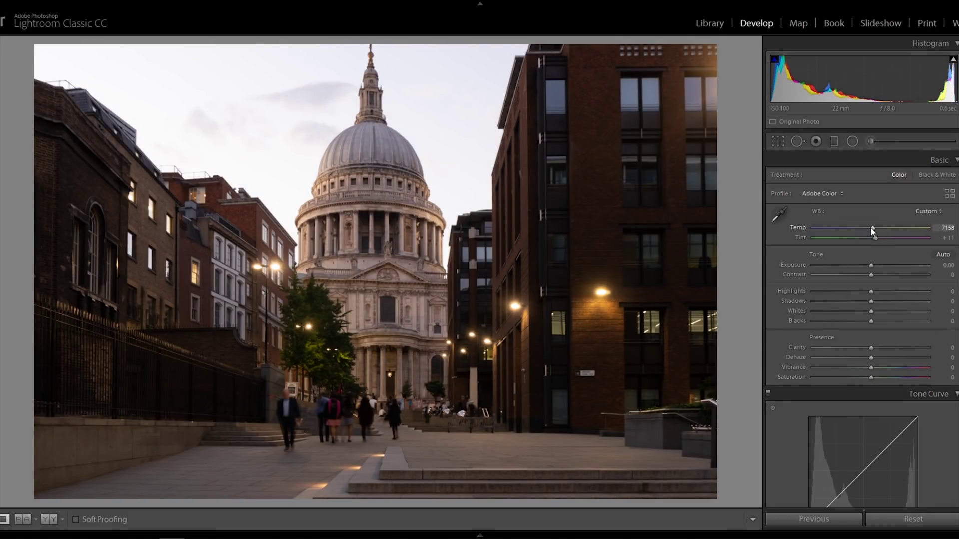
pyautogui.moveTo(873, 228); pyautogui.dragTo(877, 227)
pyautogui.moveTo(870, 300); pyautogui.dragTo(899, 311)
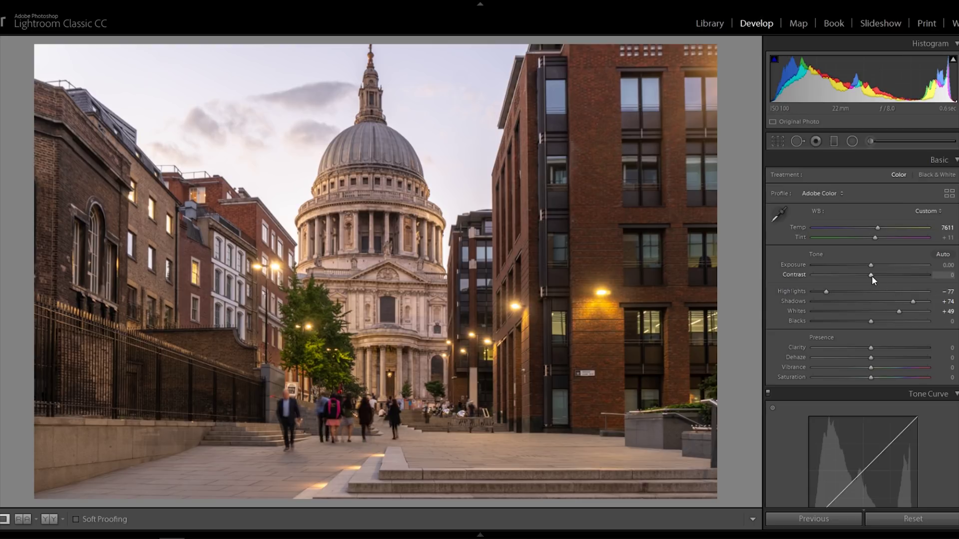
pyautogui.moveTo(871, 275)
pyautogui.mouseDown()
pyautogui.moveTo(889, 276)
pyautogui.moveTo(854, 277)
pyautogui.moveTo(887, 275)
pyautogui.moveTo(865, 280)
pyautogui.mouseUp()
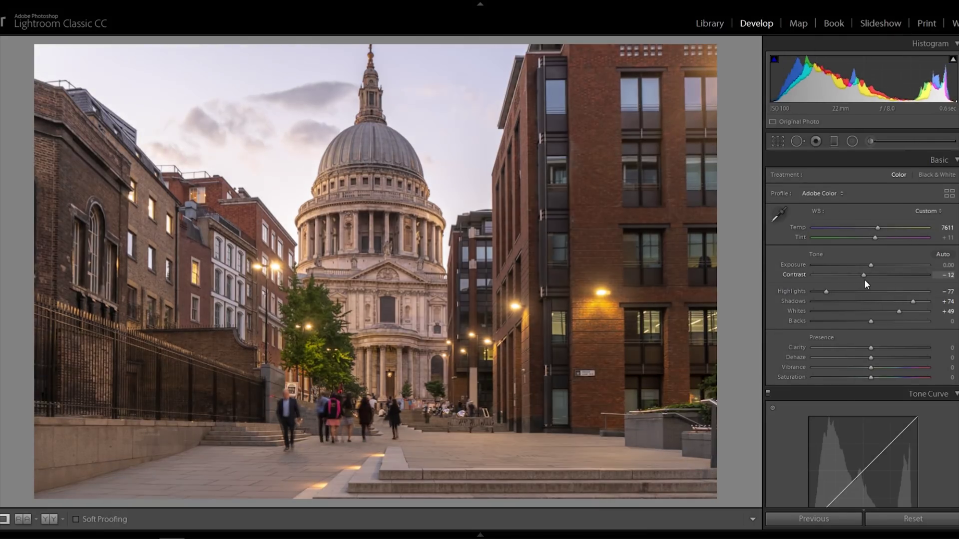
# - Set Clarity to +19 and Vibrance to +40, checking the cathedral's columns
pyautogui.moveTo(871, 349); pyautogui.dragTo(883, 349)
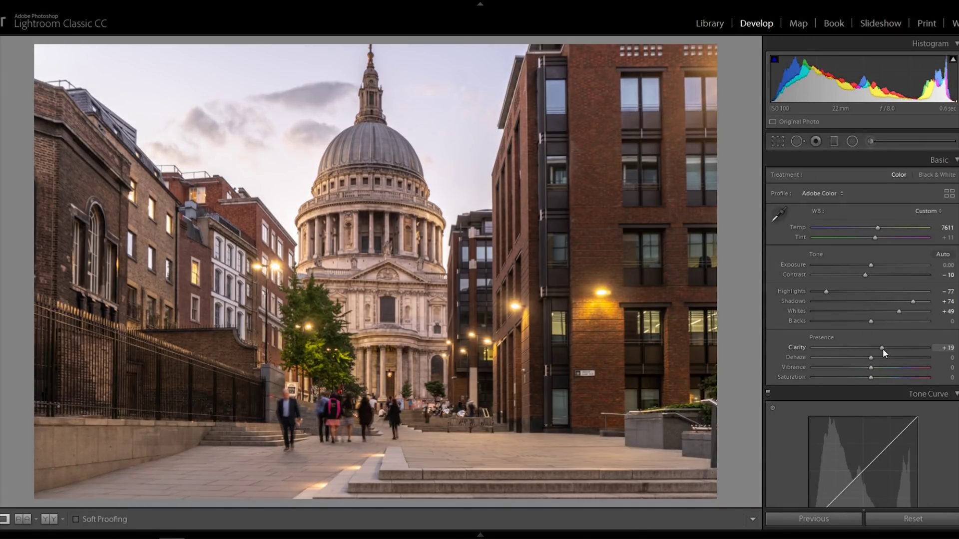
pyautogui.click(320, 246)
pyautogui.click(394, 259)
pyautogui.click(910, 369)
pyautogui.moveTo(906, 370)
pyautogui.mouseDown()
pyautogui.moveTo(877, 369)
pyautogui.moveTo(908, 366)
pyautogui.moveTo(895, 368)
pyautogui.mouseUp()
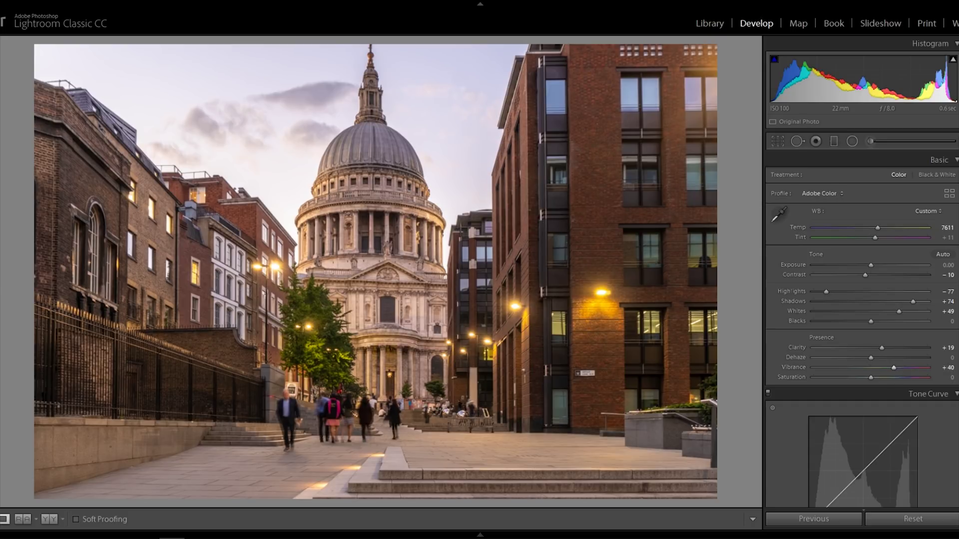
# - Adjust the tone curve regions to Highlights -60 and Darks -12
pyautogui.scroll(-2, 861, 350)
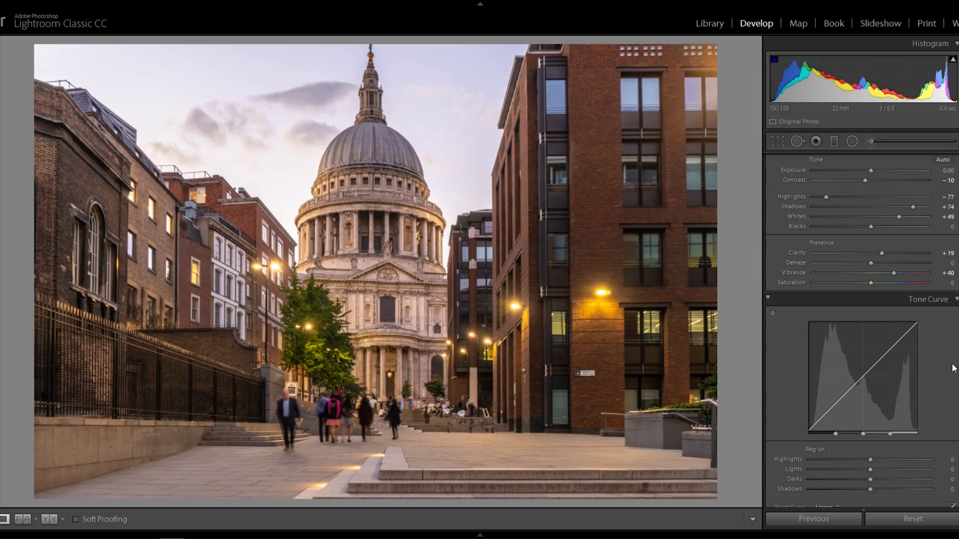
pyautogui.scroll(-2, 954, 369)
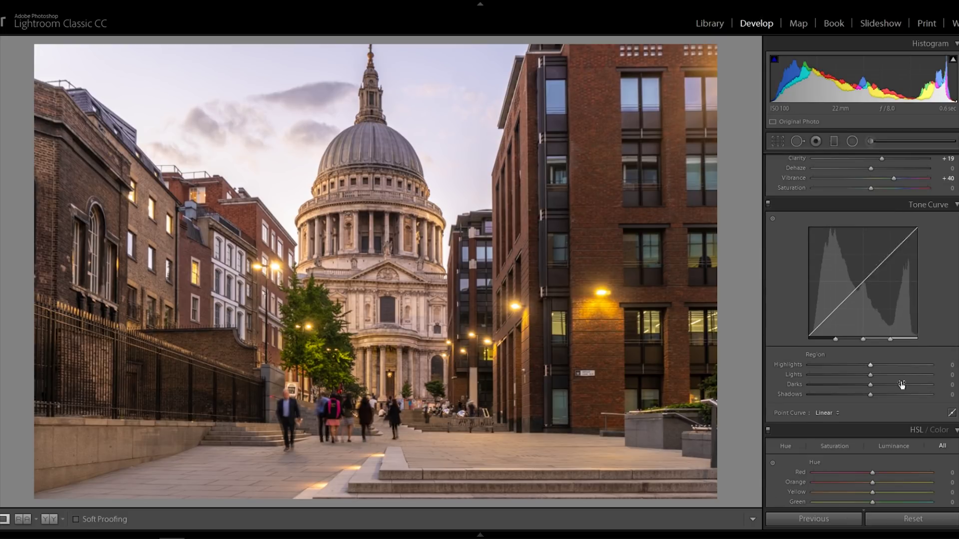
pyautogui.click(834, 365)
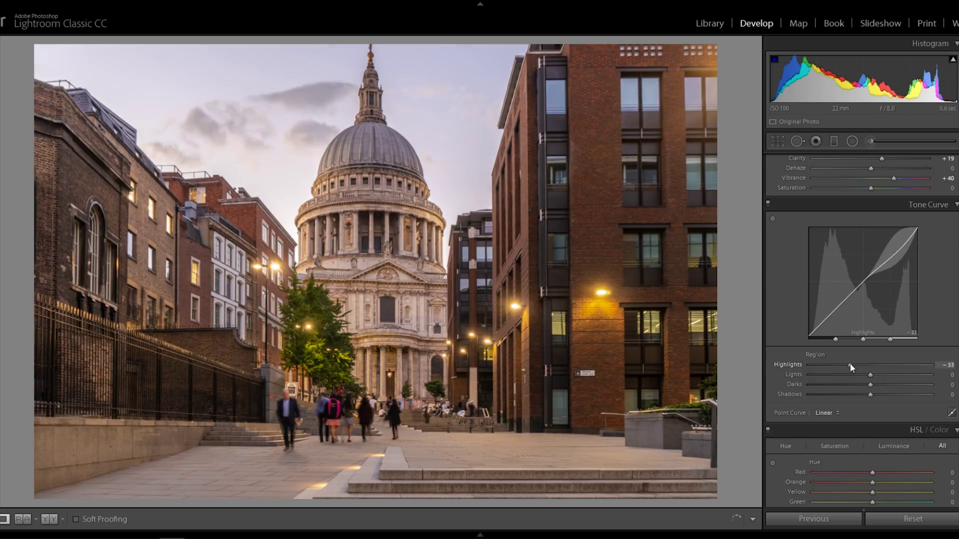
pyautogui.scroll(-2, 879, 320)
pyautogui.moveTo(870, 290); pyautogui.dragTo(862, 290)
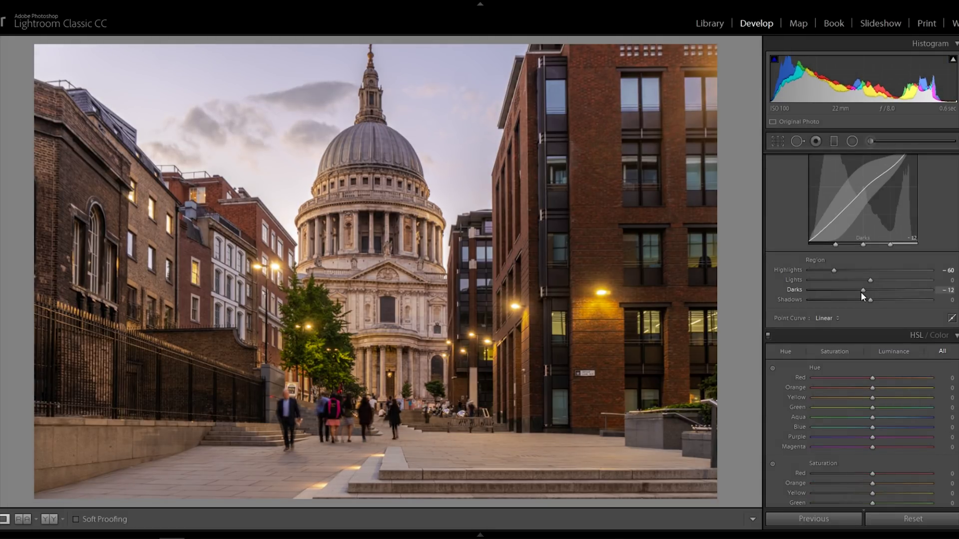
# - Split-tone the highlights with Hue 43 and Saturation 14, and the shadows with Hue 221 and Saturation 33
pyautogui.scroll(-6, 946, 399)
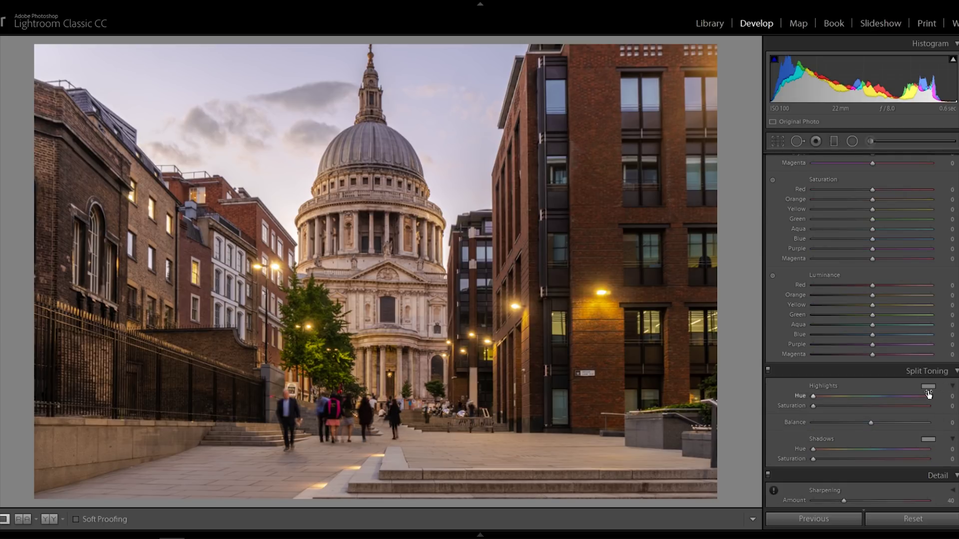
pyautogui.click(928, 387)
pyautogui.moveTo(758, 391); pyautogui.dragTo(739, 383)
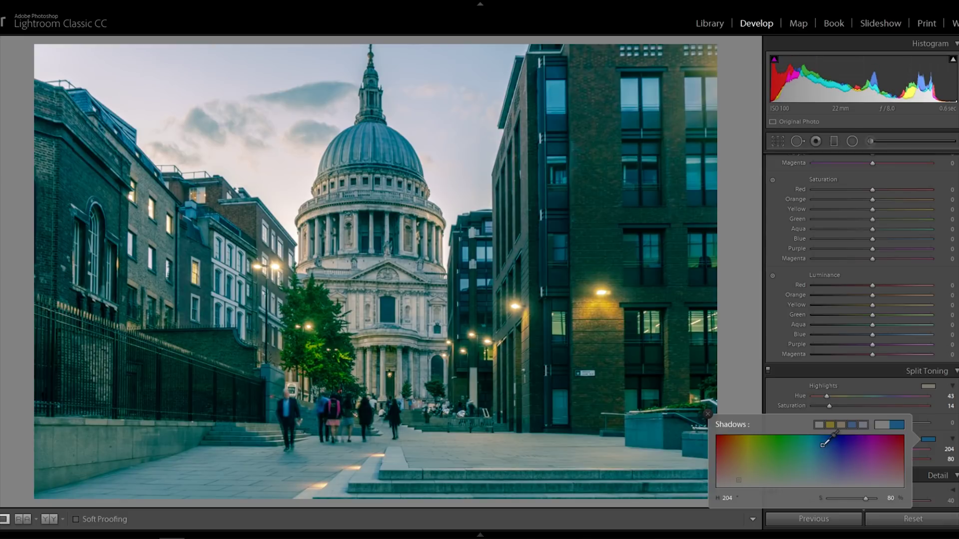
pyautogui.moveTo(824, 442); pyautogui.dragTo(831, 442)
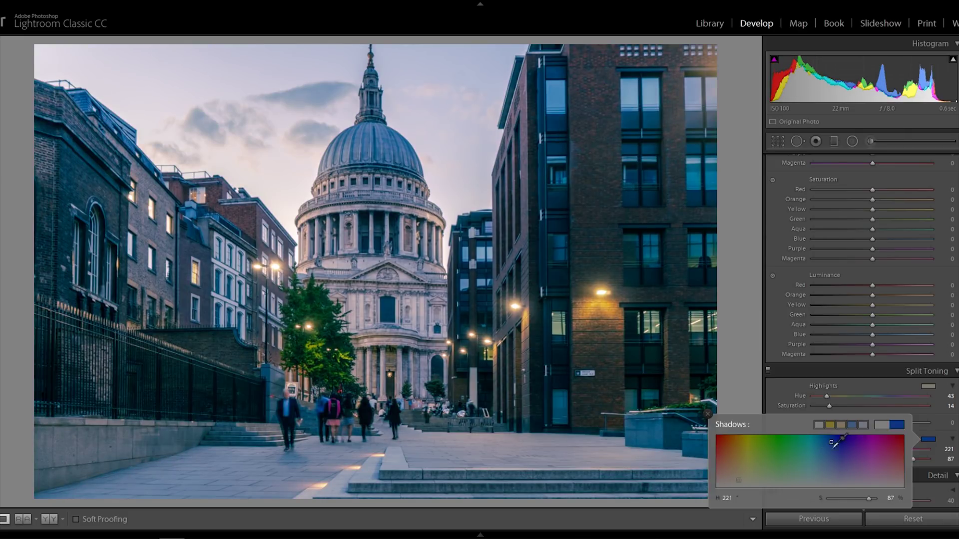
pyautogui.click(844, 499)
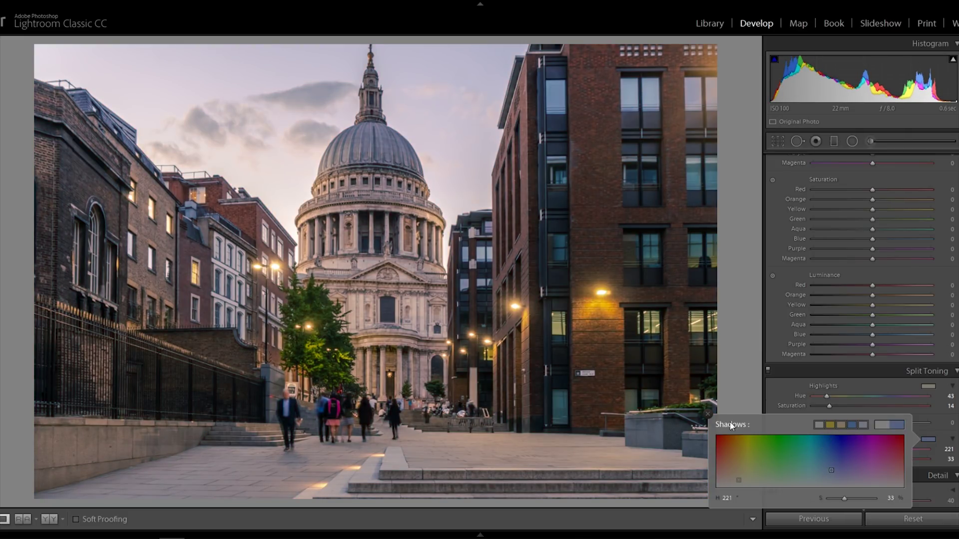
pyautogui.click(708, 414)
# - Raise the color Saturation of Red to +45, Orange to +39 and Yellow to +37
pyautogui.scroll(3, 949, 408)
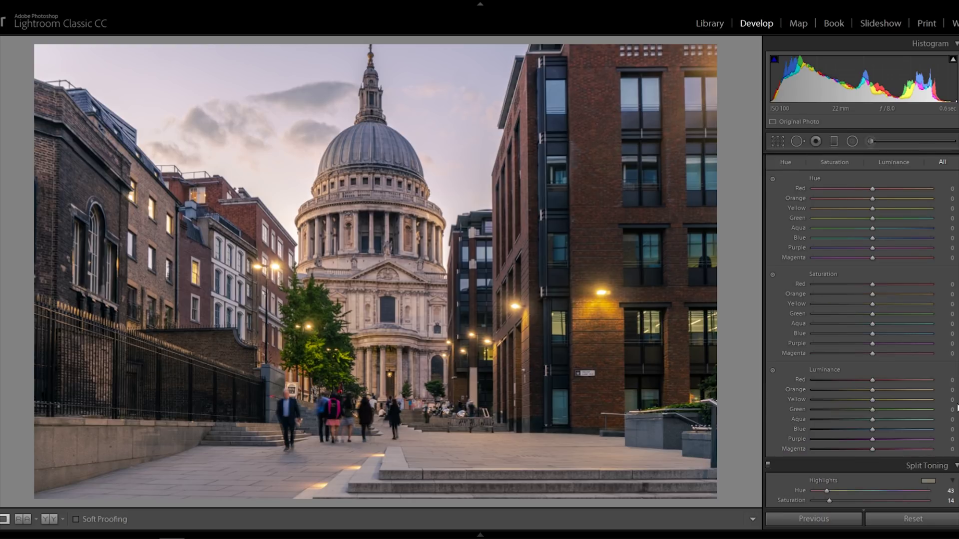
pyautogui.click(897, 286)
pyautogui.moveTo(898, 293); pyautogui.dragTo(895, 294)
pyautogui.click(894, 304)
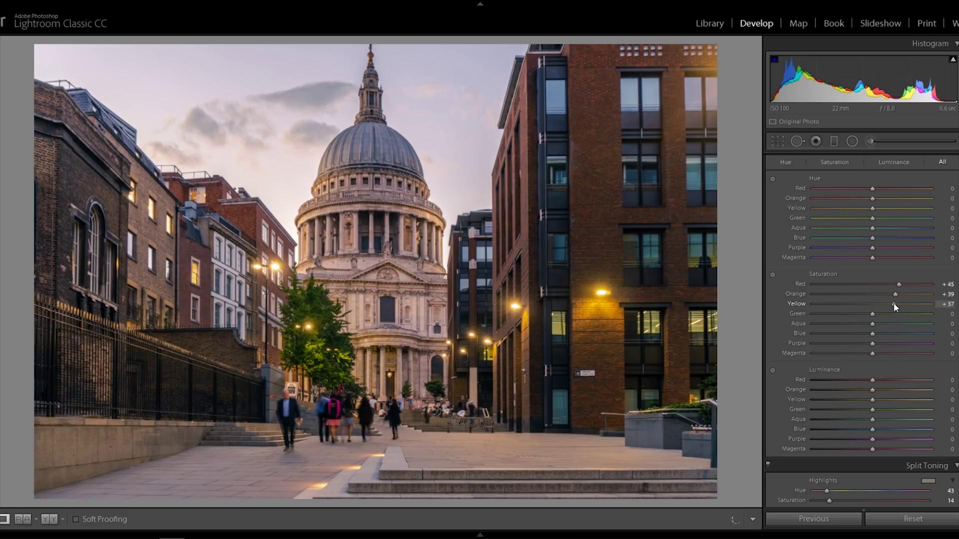
# - Set the color Saturation to Red -14, Orange +8, Yellow +67, Green -10, and Aqua, Blue, Purple and Magenta -100
pyautogui.moveTo(852, 334); pyautogui.dragTo(829, 325)
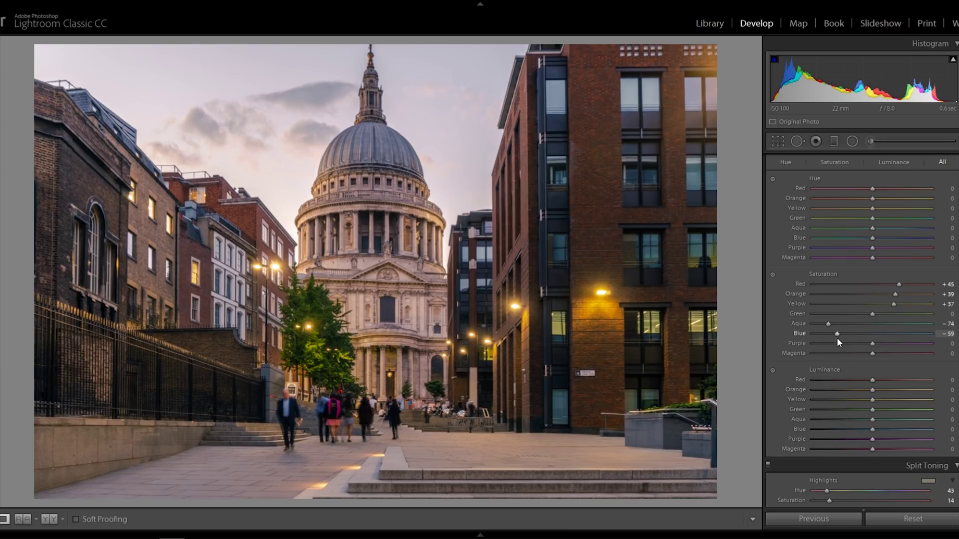
pyautogui.click(837, 335)
pyautogui.click(832, 344)
pyautogui.moveTo(832, 354); pyautogui.dragTo(829, 354)
pyautogui.click(825, 334)
pyautogui.moveTo(899, 284); pyautogui.dragTo(942, 291)
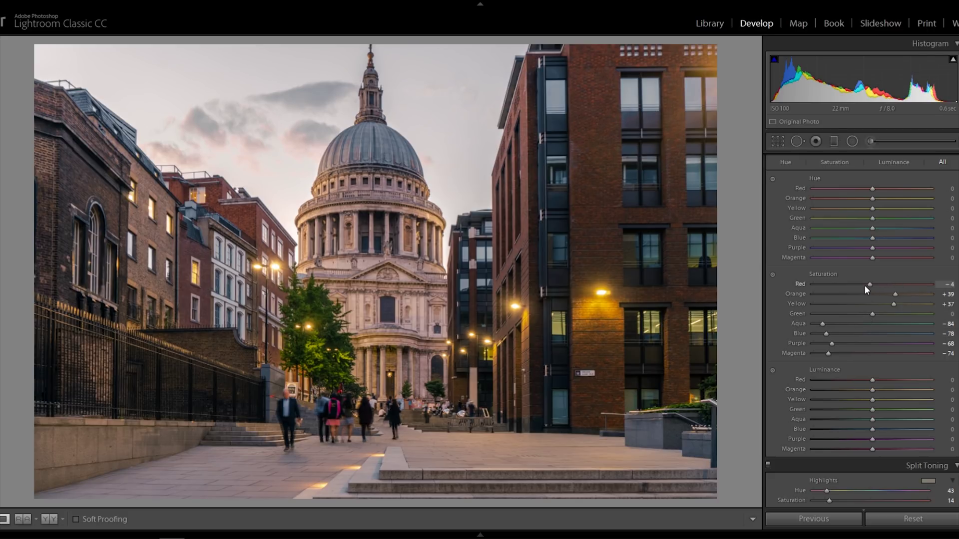
pyautogui.click(861, 285)
pyautogui.moveTo(822, 324); pyautogui.dragTo(812, 344)
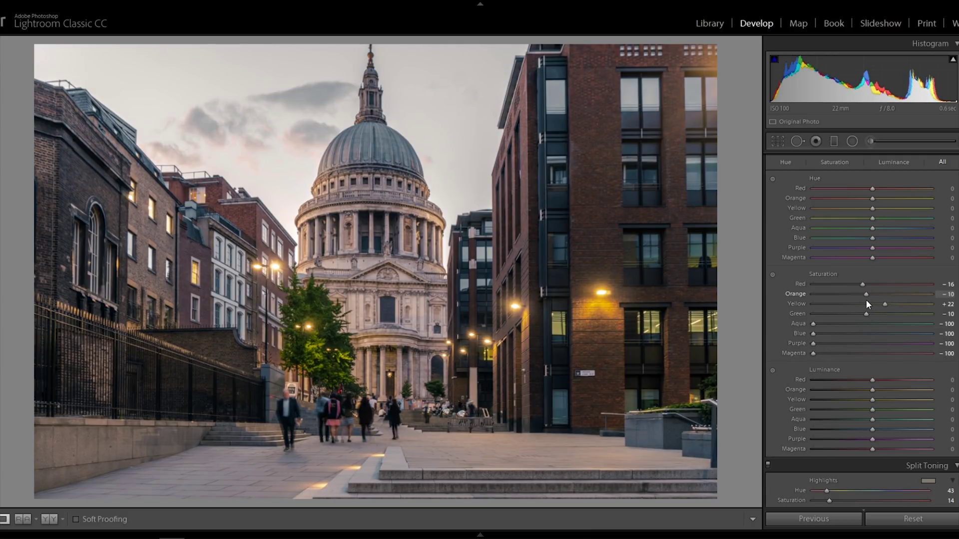
pyautogui.moveTo(866, 299); pyautogui.dragTo(868, 300)
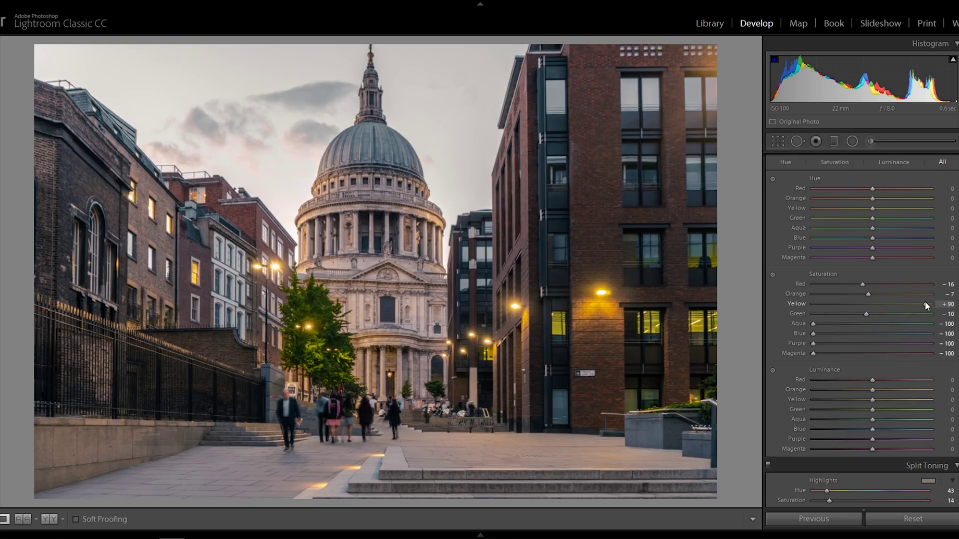
pyautogui.moveTo(873, 294); pyautogui.dragTo(882, 294)
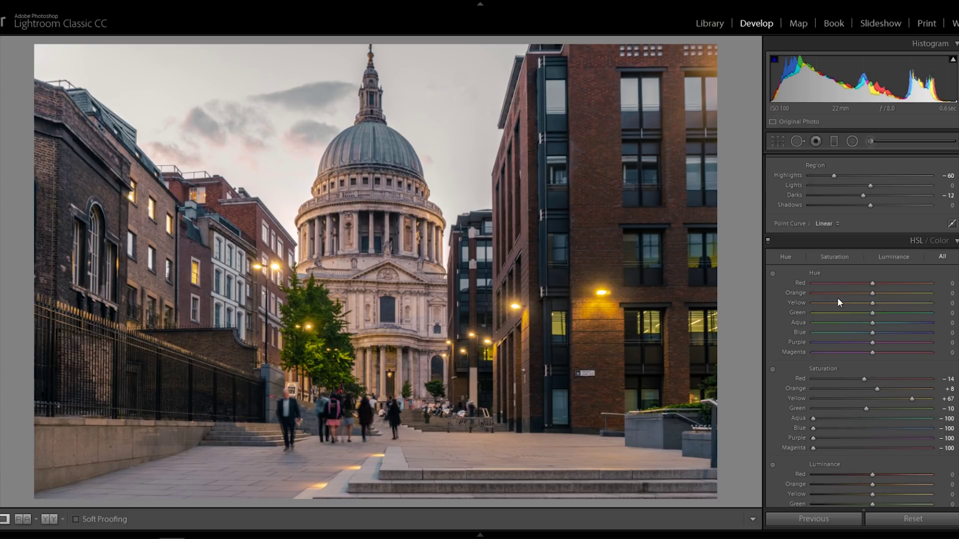
# - Set the Hue of Yellow and Green to -34 each, checking the lit windows up close
pyautogui.moveTo(872, 313); pyautogui.dragTo(901, 316)
pyautogui.click(577, 360)
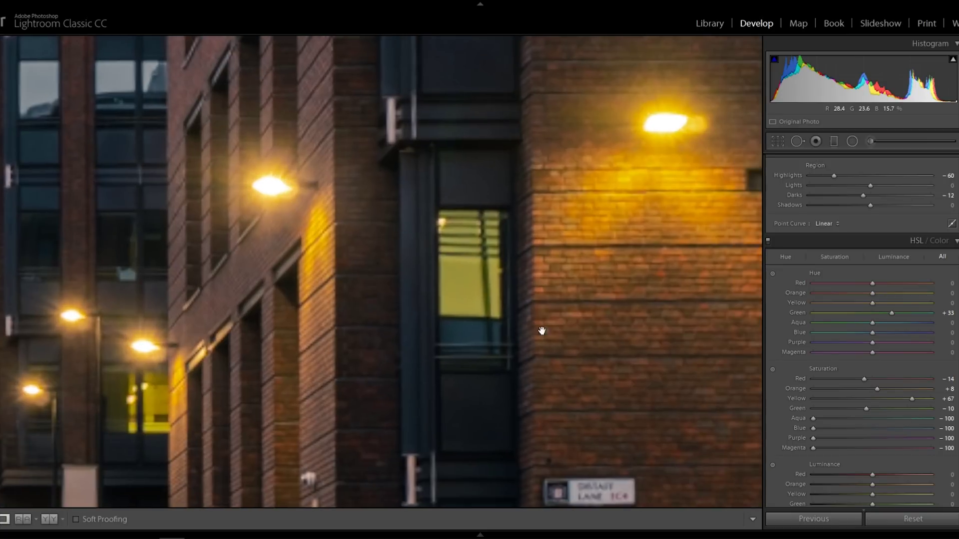
pyautogui.click(541, 332)
pyautogui.moveTo(877, 311)
pyautogui.mouseDown()
pyautogui.moveTo(839, 305)
pyautogui.moveTo(881, 305)
pyautogui.mouseUp()
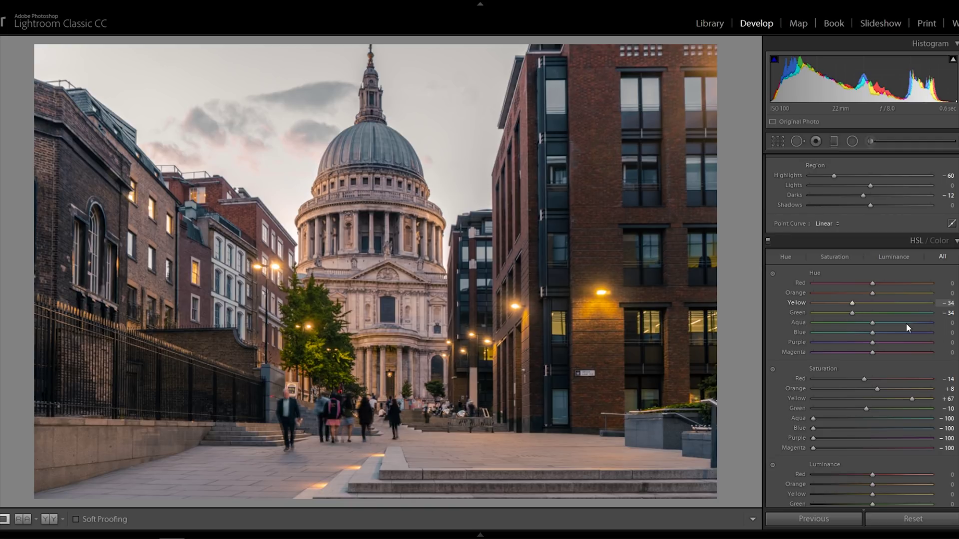
# - Change the tone curve's point curve to Medium Contrast
pyautogui.scroll(-6, 906, 323)
pyautogui.scroll(-2, 861, 330)
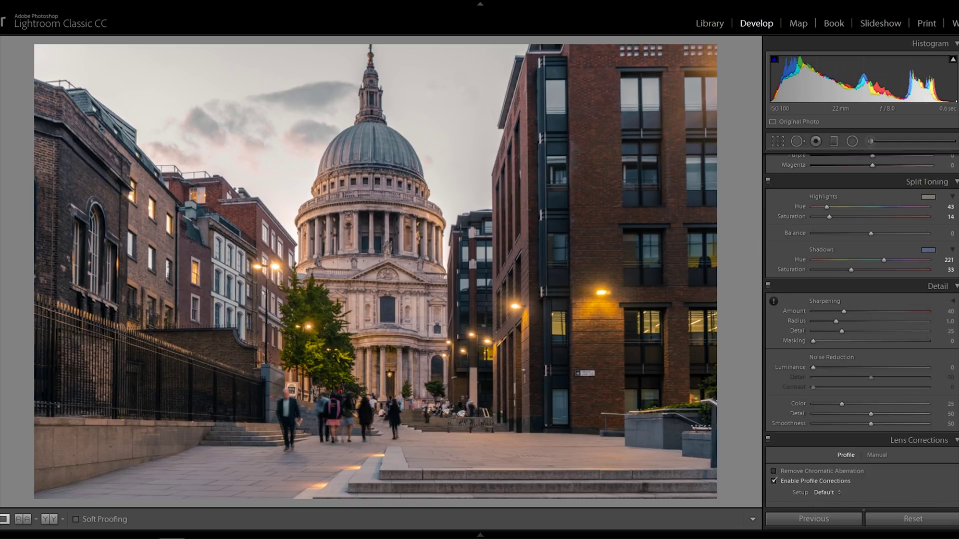
pyautogui.scroll(-4, 940, 367)
pyautogui.scroll(20, 951, 383)
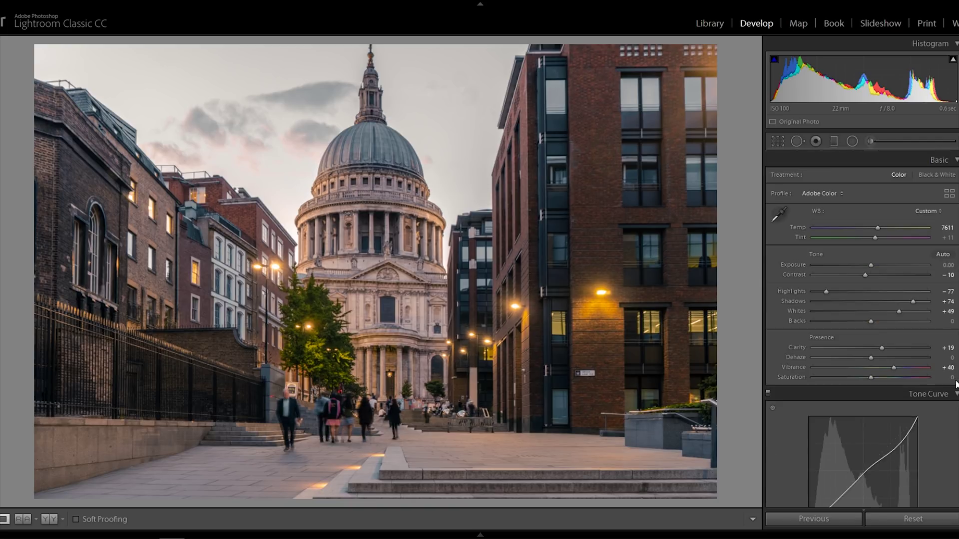
pyautogui.scroll(-2, 948, 399)
pyautogui.scroll(-2, 949, 395)
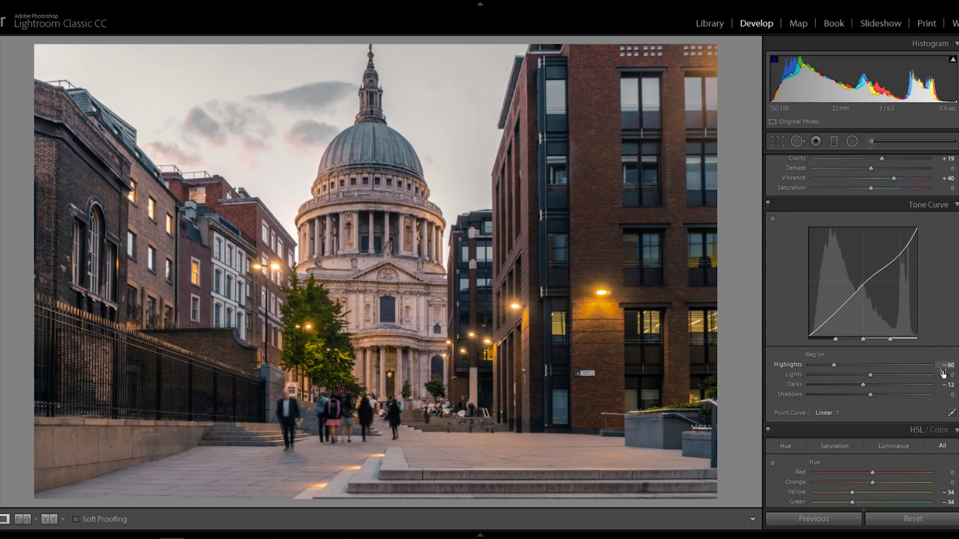
pyautogui.click(837, 413)
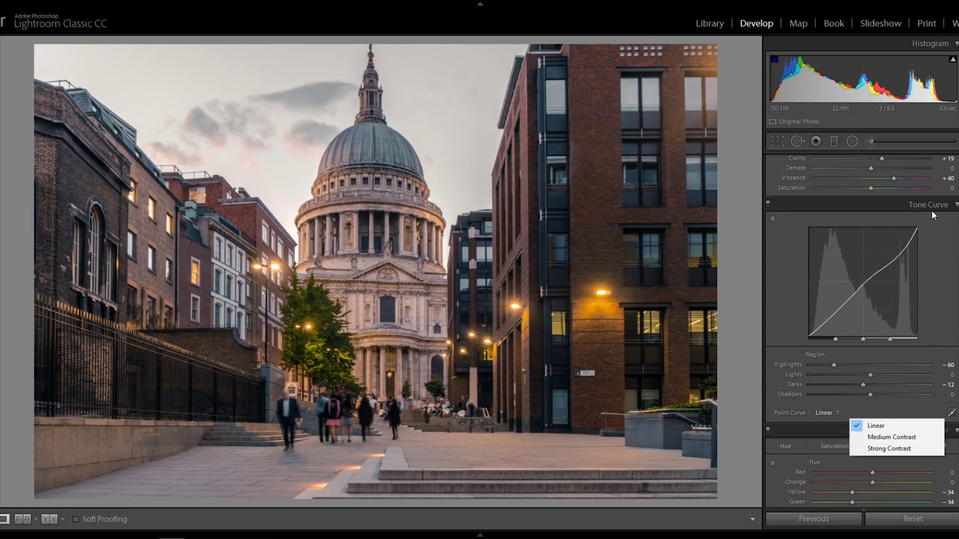
pyautogui.click(888, 438)
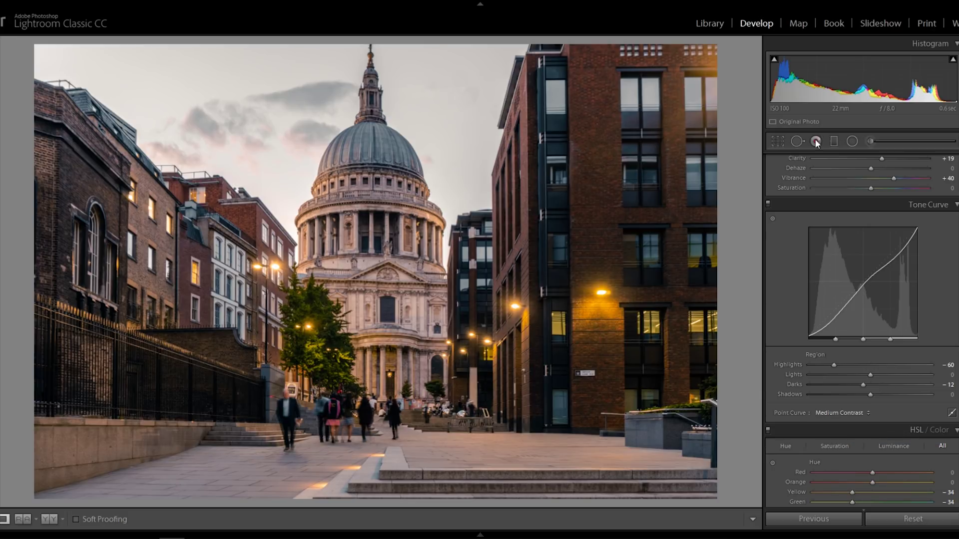
# - Add a slanted graduated filter from the sky down across the scene, with Exposure 0.42, Whites -24 and Clarity -27
pyautogui.click(833, 141)
pyautogui.moveTo(400, 150); pyautogui.dragTo(480, 416)
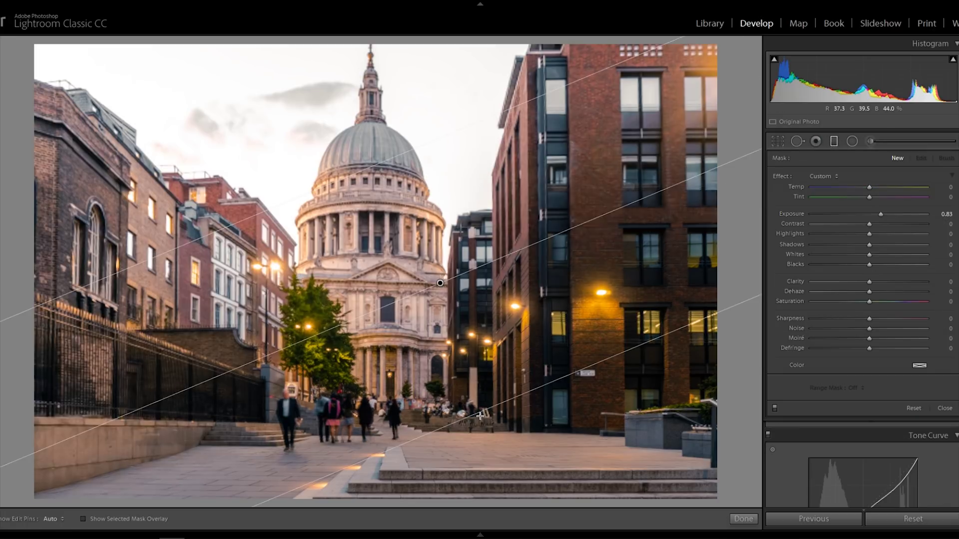
pyautogui.moveTo(881, 214); pyautogui.dragTo(871, 213)
pyautogui.moveTo(862, 253); pyautogui.dragTo(855, 256)
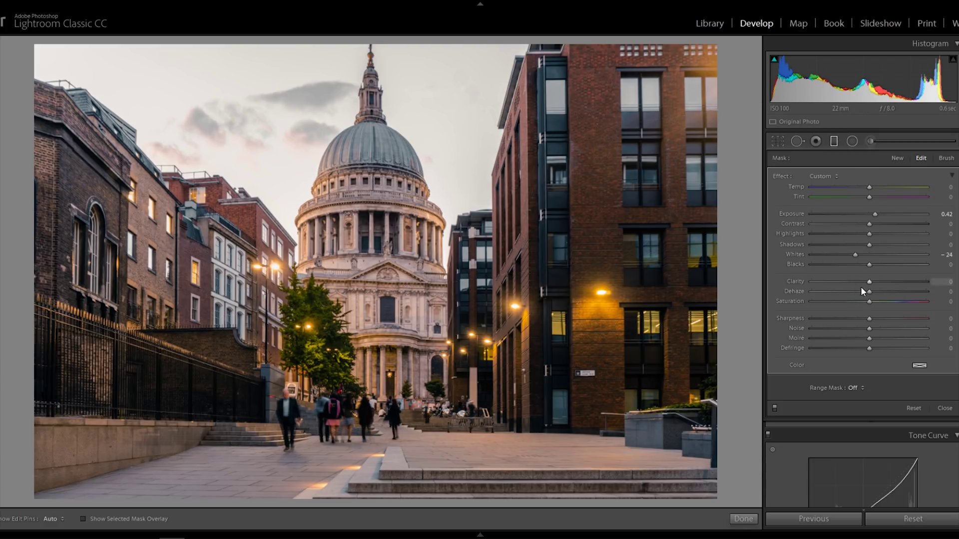
pyautogui.moveTo(868, 281); pyautogui.dragTo(853, 281)
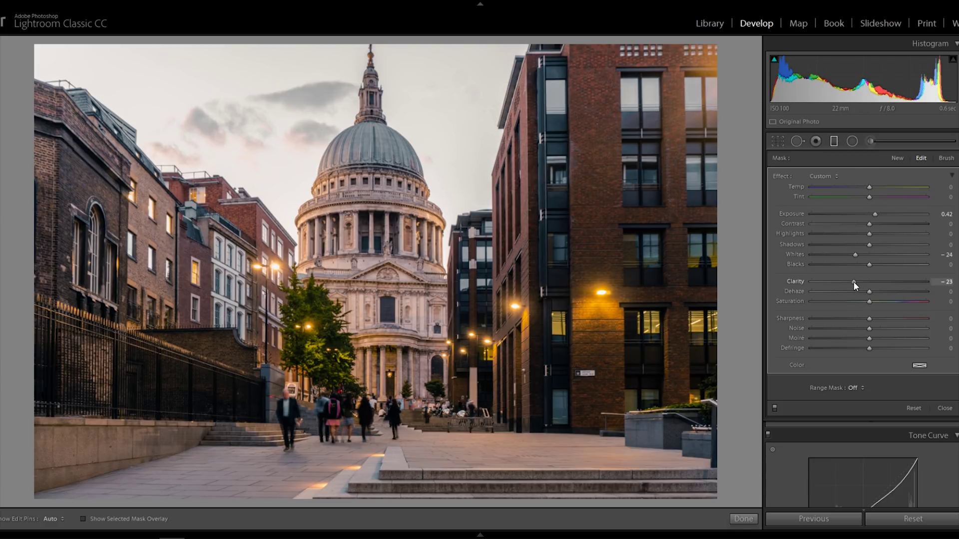
# - Add a second graduated filter rising from the foreground with Exposure -0.34 and Clarity 27, and move it down to the people's level
pyautogui.click(897, 158)
pyautogui.moveTo(376, 441); pyautogui.dragTo(410, 217)
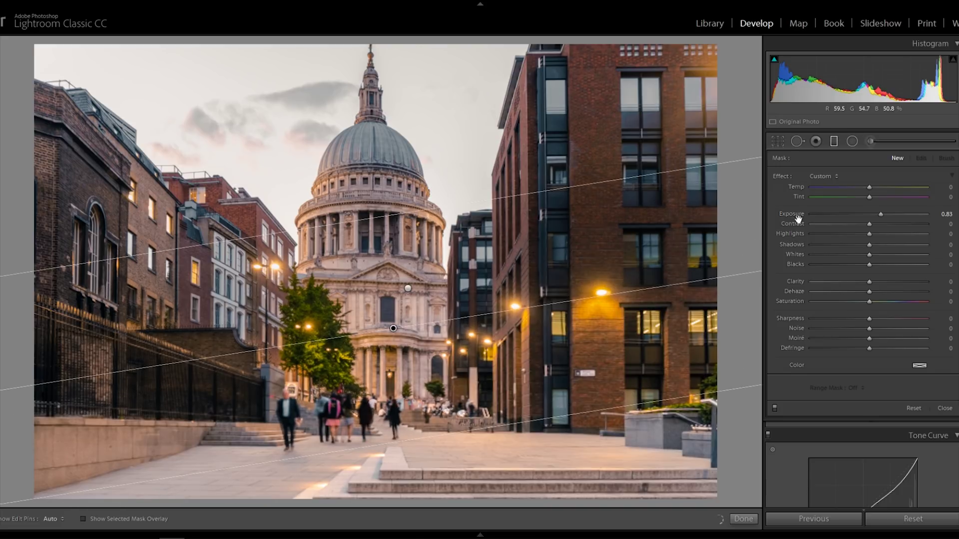
pyautogui.moveTo(881, 214); pyautogui.dragTo(865, 212)
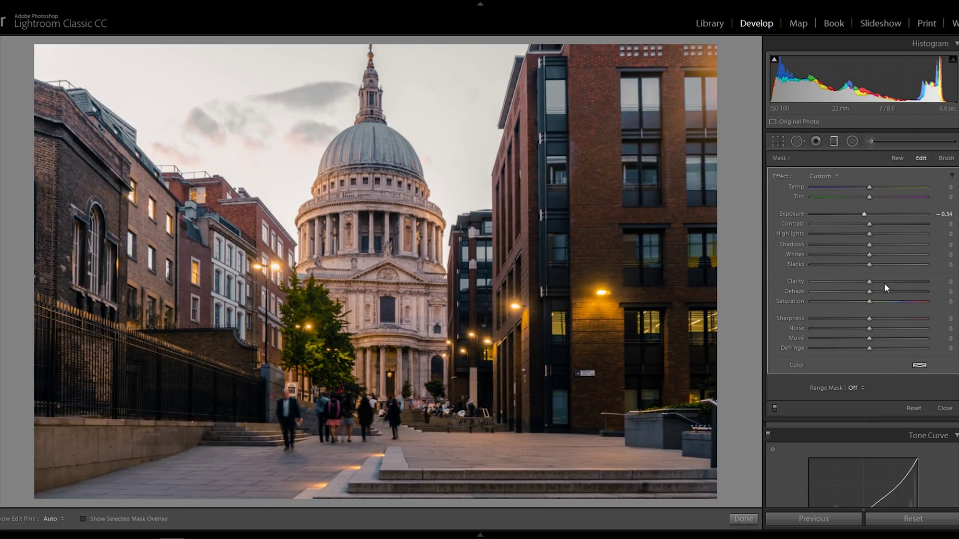
pyautogui.click(884, 283)
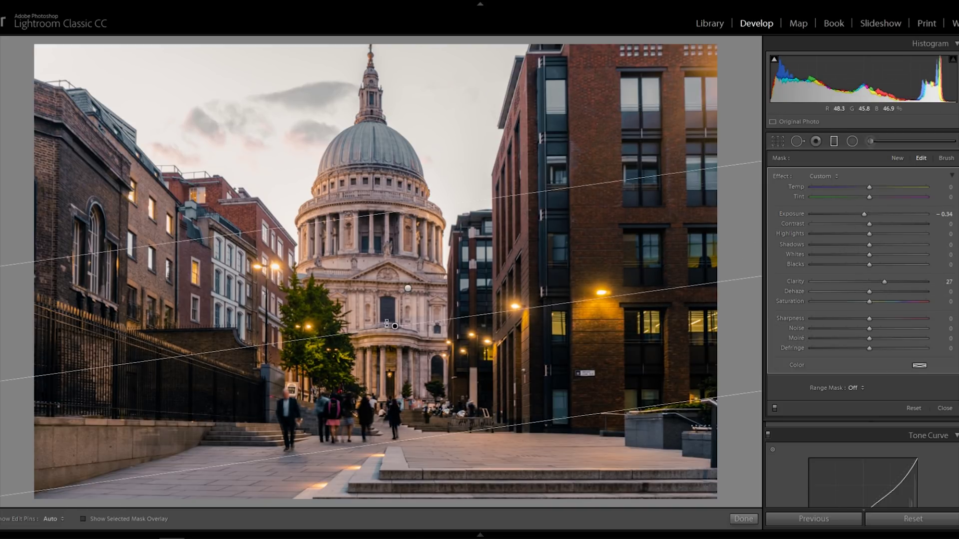
pyautogui.moveTo(395, 326); pyautogui.dragTo(394, 410)
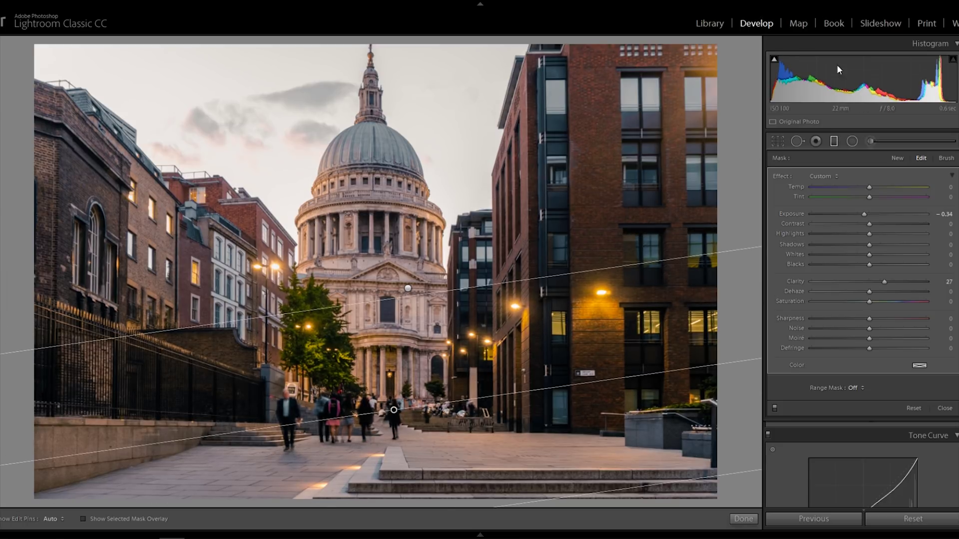
# - Add an inverted radial filter with feather 100 over the cathedral's lower facade, with Temp 5, Exposure 0.56 and Whites 28
pyautogui.click(852, 141)
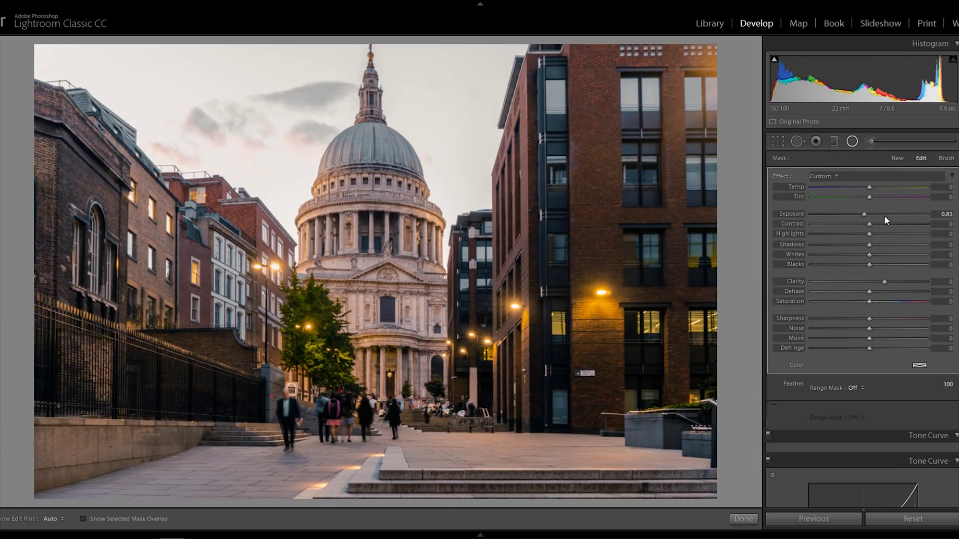
pyautogui.click(905, 255)
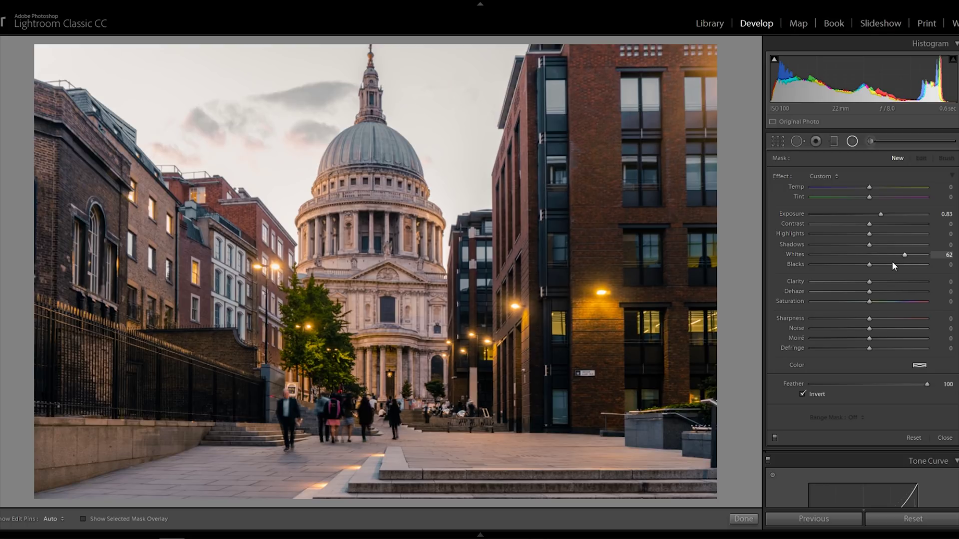
pyautogui.click(885, 255)
pyautogui.click(877, 214)
pyautogui.click(885, 187)
pyautogui.moveTo(457, 258)
pyautogui.mouseDown()
pyautogui.moveTo(598, 352)
pyautogui.moveTo(379, 334)
pyautogui.mouseUp()
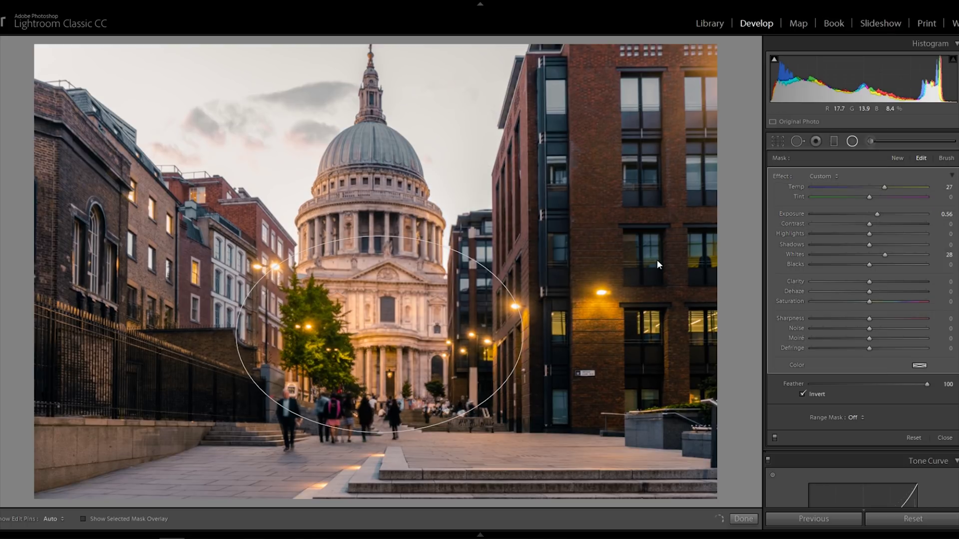
pyautogui.moveTo(885, 187); pyautogui.dragTo(872, 187)
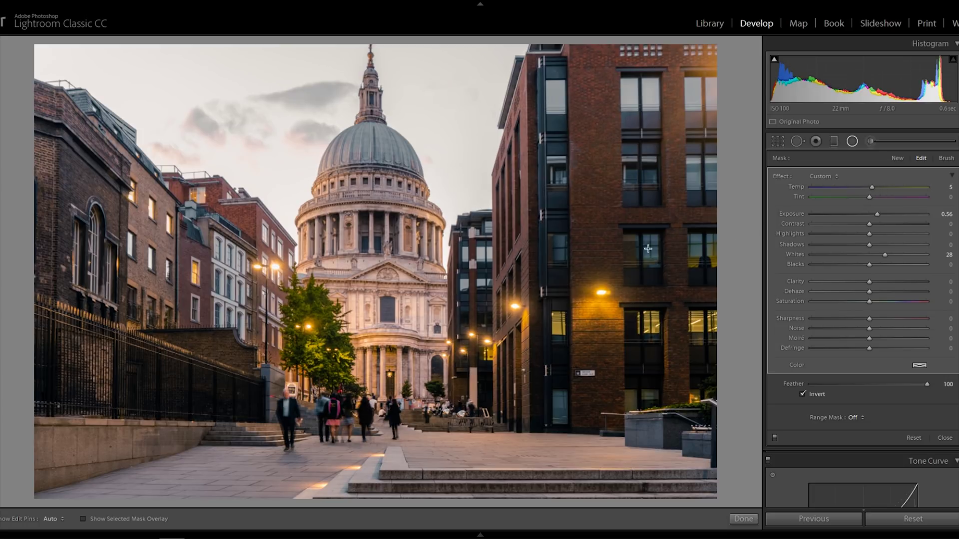
# - Duplicate the radial filter to light the large brick building, the steps below it and the wall beside the walking people
pyautogui.moveTo(378, 334); pyautogui.dragTo(651, 239)
pyautogui.rightClick(277, 404)
pyautogui.click(305, 414)
pyautogui.rightClick(638, 251)
pyautogui.click(660, 259)
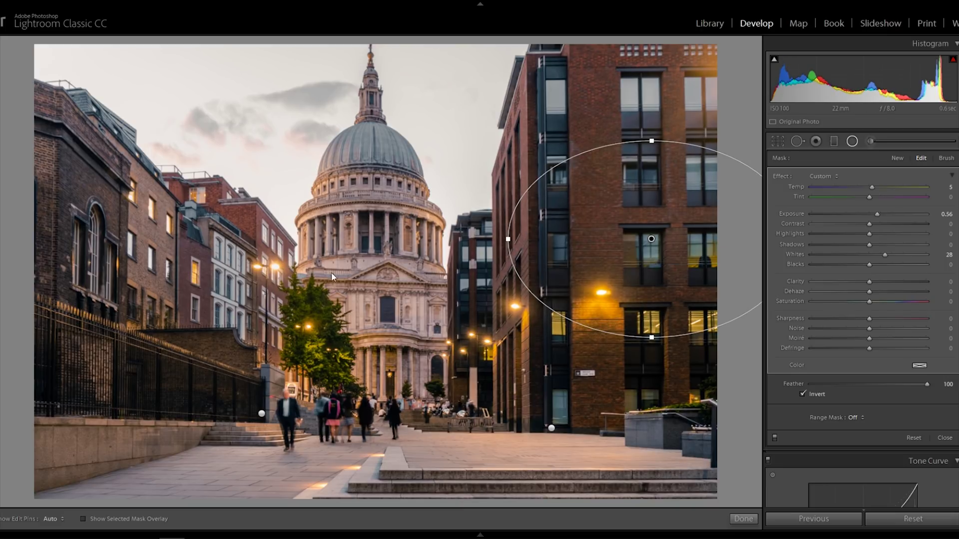
# - Place further radial filter copies on the row of older brick houses and the cathedral, setting the cathedral copy's Exposure to 0.31
pyautogui.moveTo(331, 277); pyautogui.dragTo(152, 234)
pyautogui.rightClick(177, 272)
pyautogui.click(197, 282)
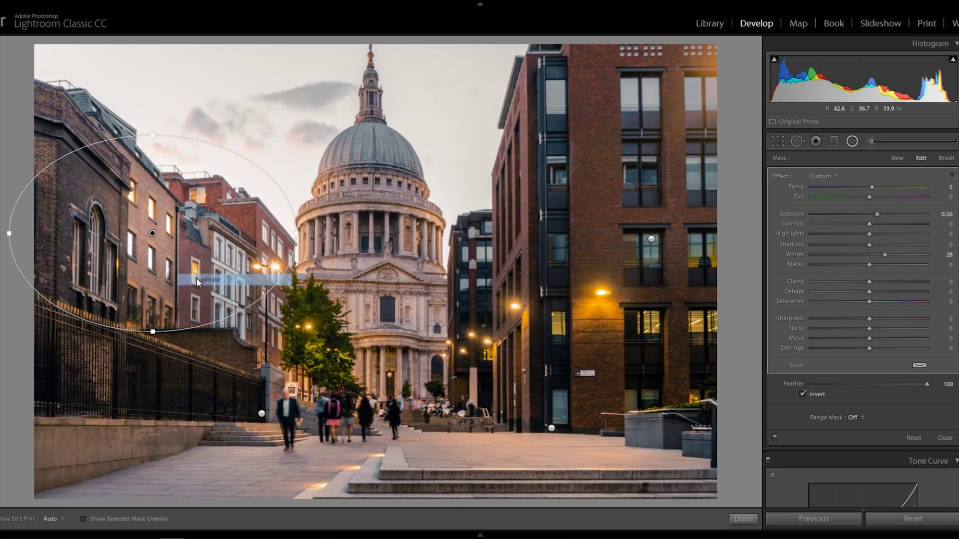
pyautogui.moveTo(197, 282); pyautogui.dragTo(406, 317)
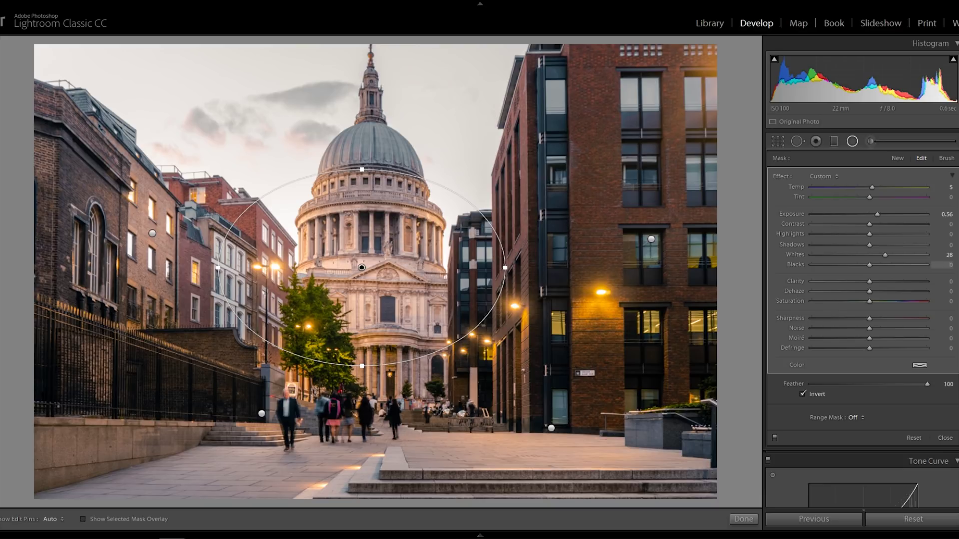
pyautogui.moveTo(877, 214); pyautogui.dragTo(874, 213)
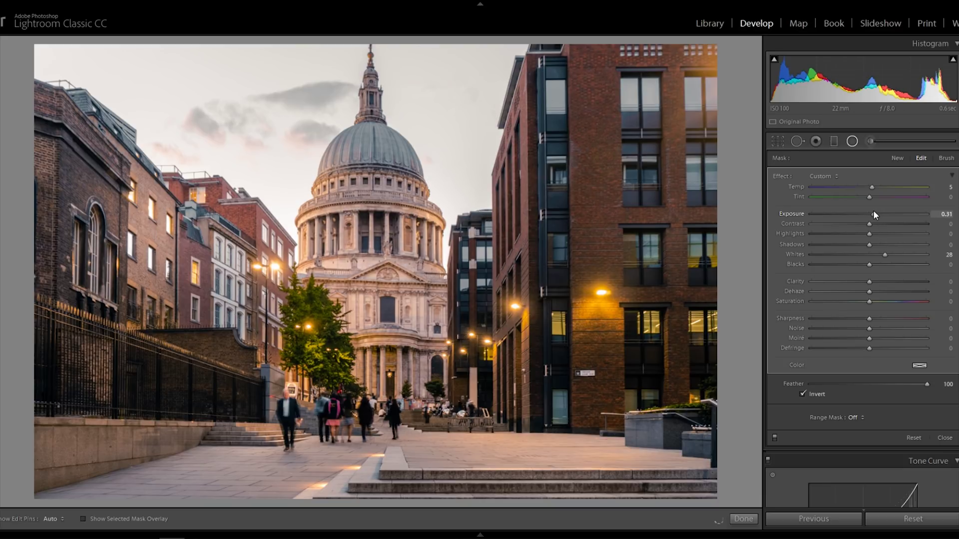
pyautogui.click(853, 141)
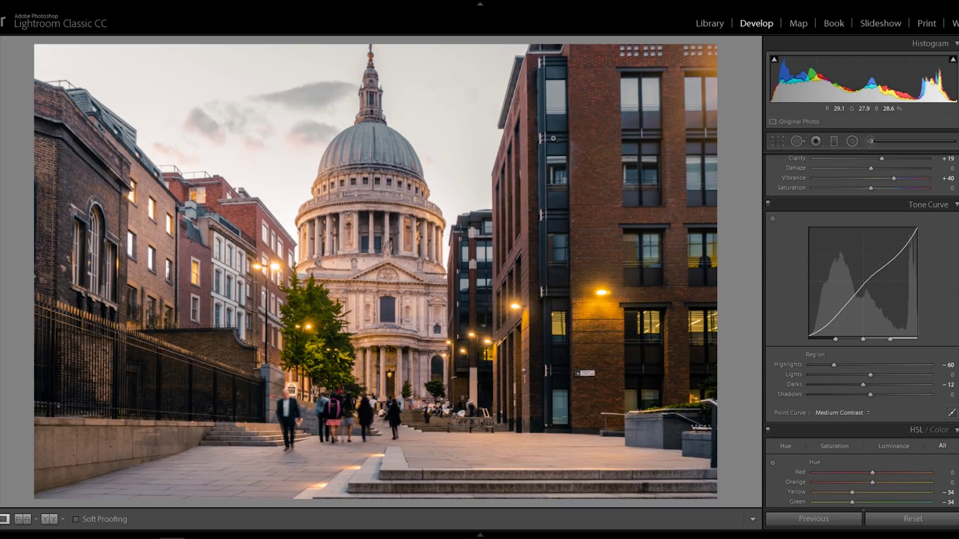
# - Inspect the dome up close, try the Auto Upright correction and apply Level instead
pyautogui.moveTo(376, 57); pyautogui.dragTo(458, 236)
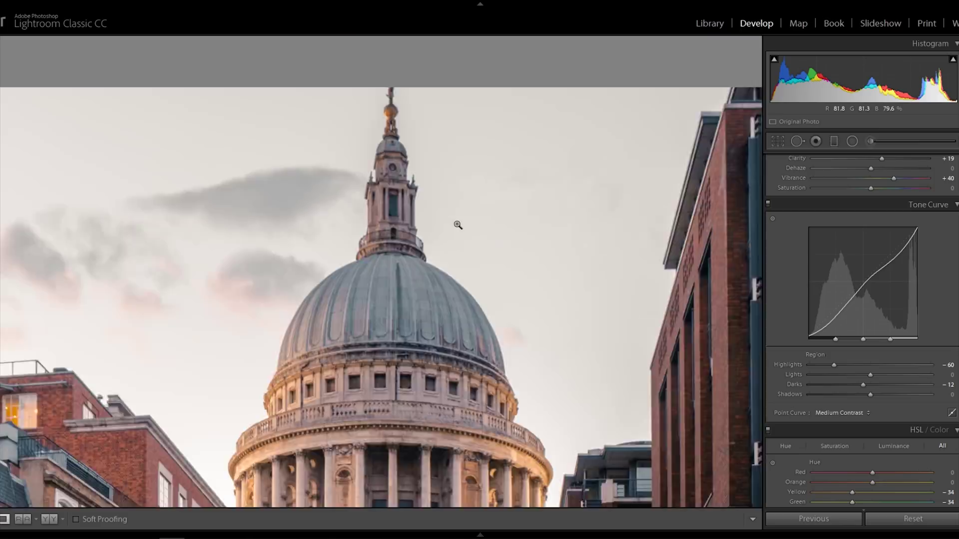
pyautogui.scroll(-15, 912, 406)
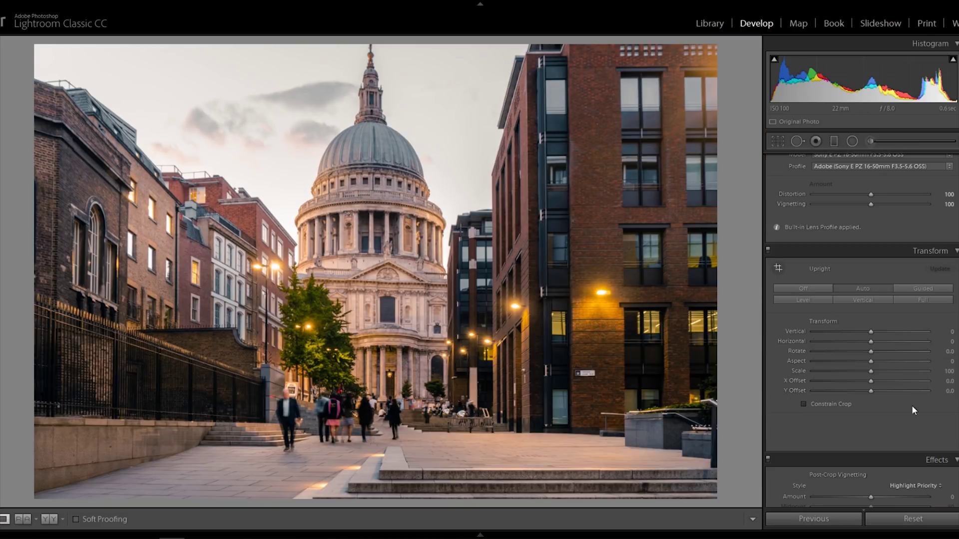
pyautogui.click(834, 290)
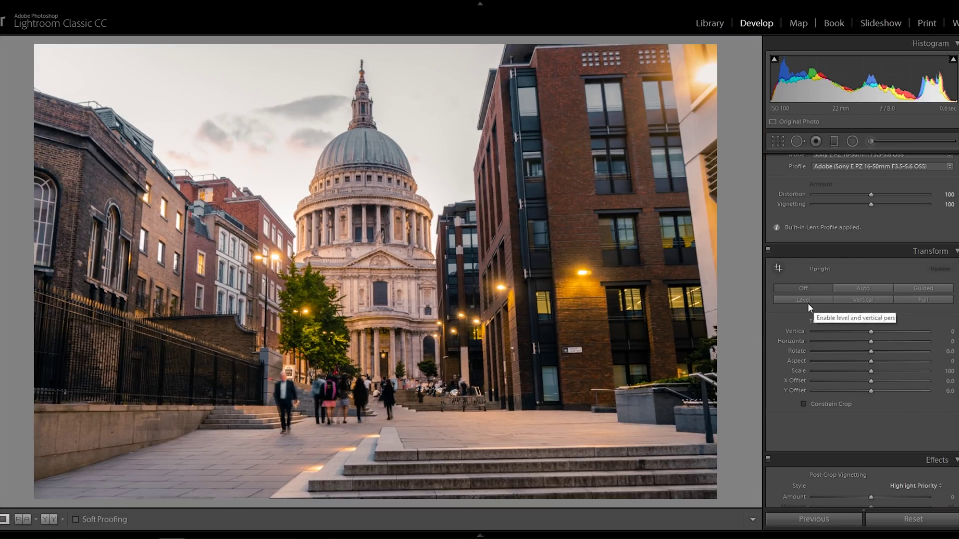
pyautogui.click(806, 303)
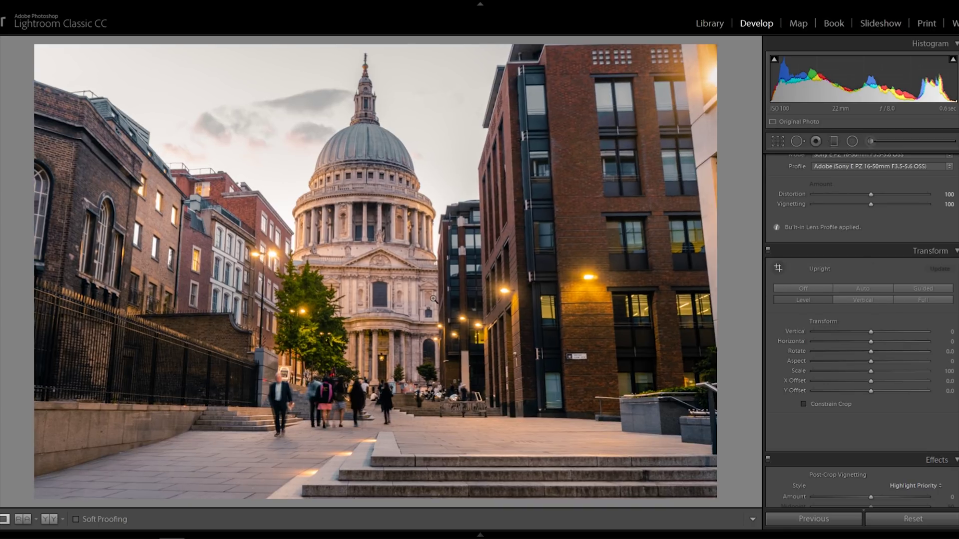
# - Using a side-by-side before/after comparison, set the color Saturation of Blue to -66 and Purple to -78, checking the cathedral facade up close
pyautogui.press('y')
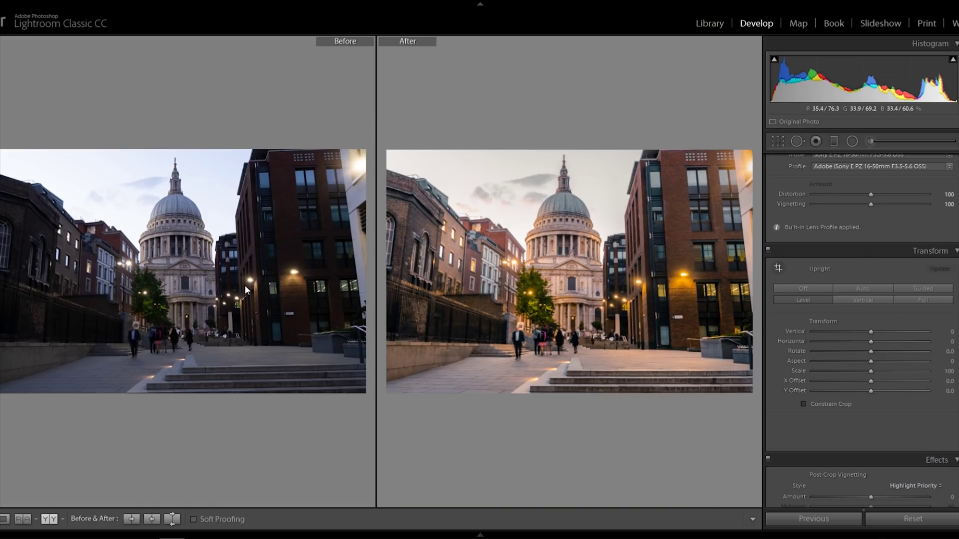
pyautogui.click(173, 275)
pyautogui.moveTo(233, 316); pyautogui.dragTo(103, 376)
pyautogui.moveTo(185, 223); pyautogui.dragTo(161, 293)
pyautogui.click(169, 263)
pyautogui.scroll(10, 917, 302)
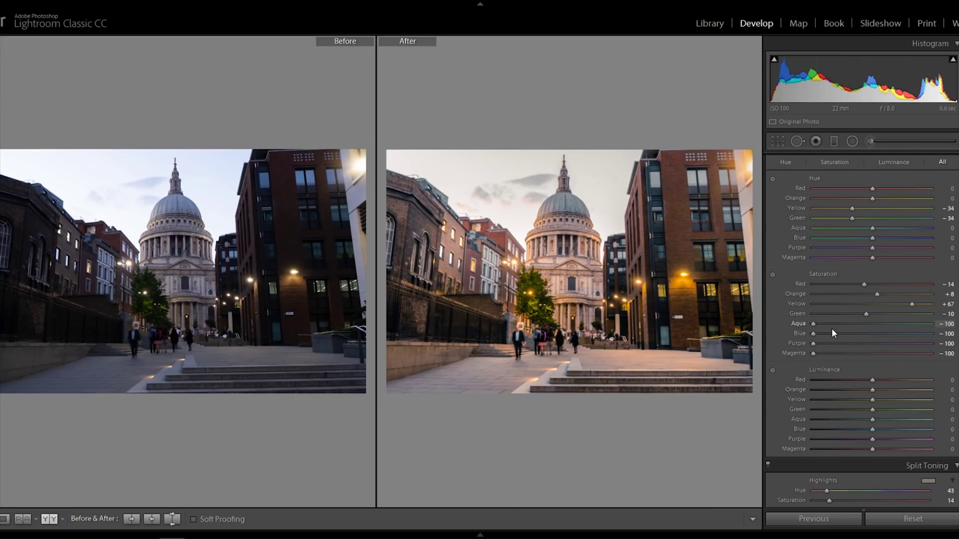
pyautogui.moveTo(830, 333); pyautogui.dragTo(807, 326)
pyautogui.moveTo(813, 344); pyautogui.dragTo(827, 345)
pyautogui.click(573, 247)
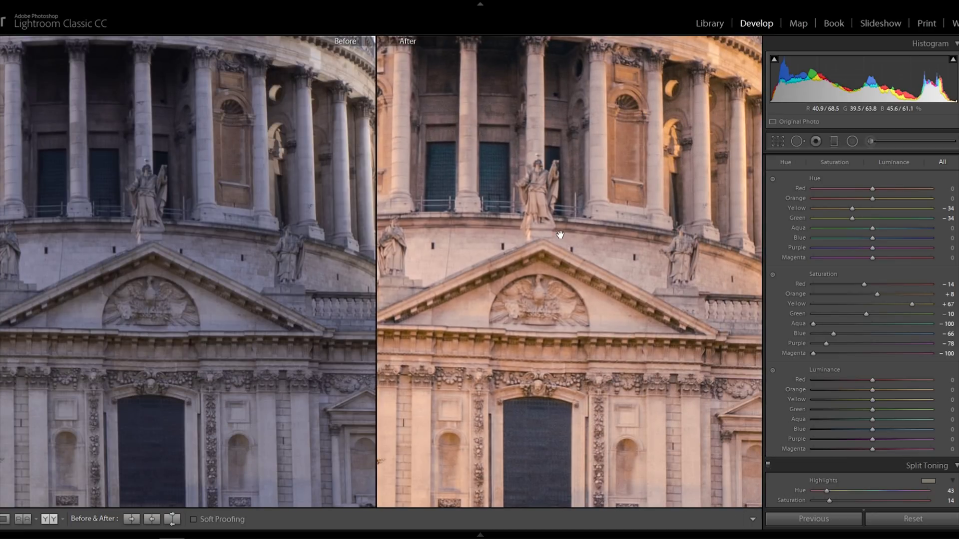
pyautogui.click(560, 234)
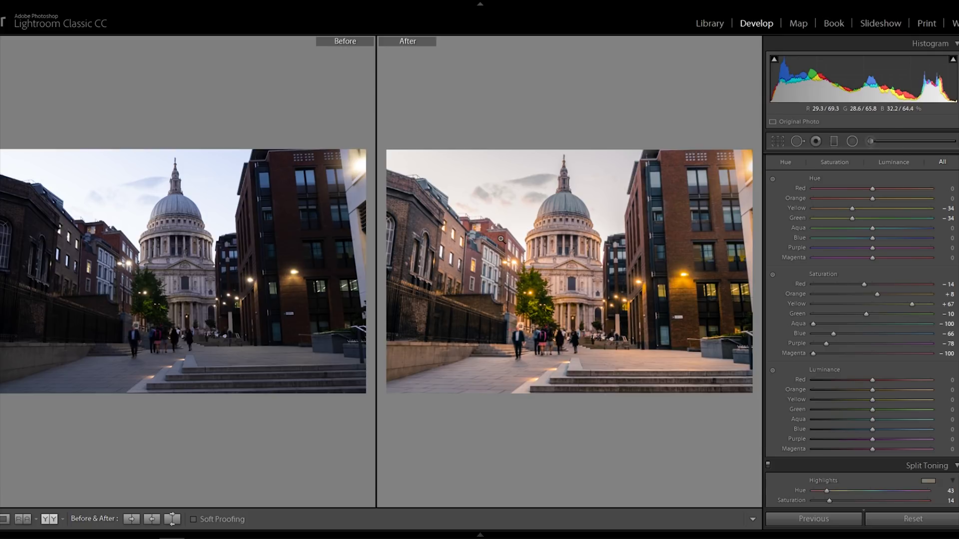
pyautogui.press('y')
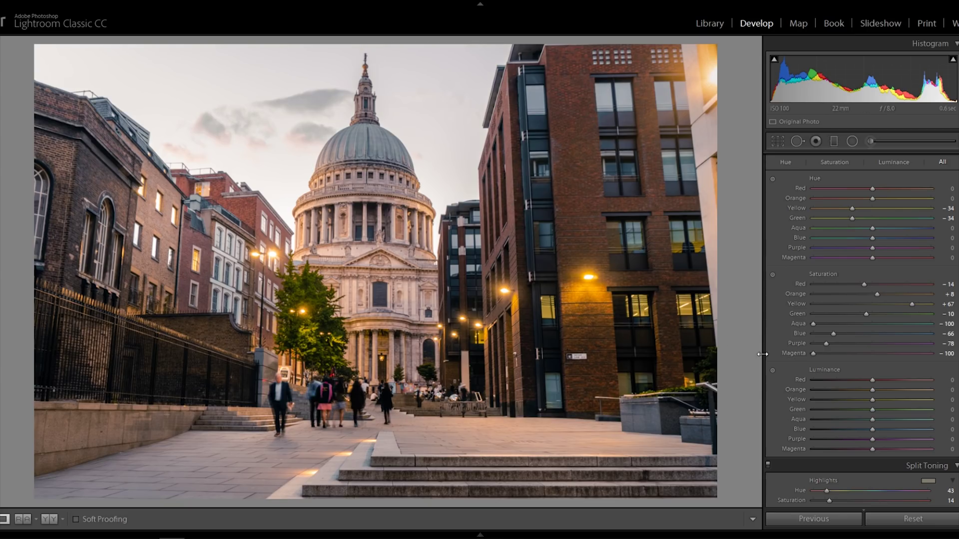
# - Add a post-crop vignette with Amount -4, Midpoint 34 and Feather 73, and toggle the effect to compare
pyautogui.scroll(-10, 867, 400)
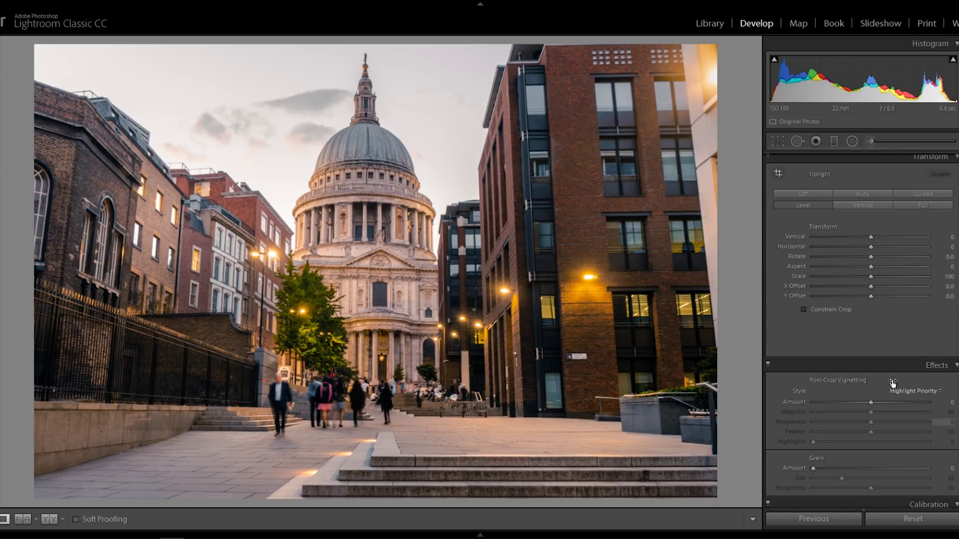
pyautogui.moveTo(867, 400); pyautogui.dragTo(897, 433)
pyautogui.moveTo(865, 402); pyautogui.dragTo(868, 402)
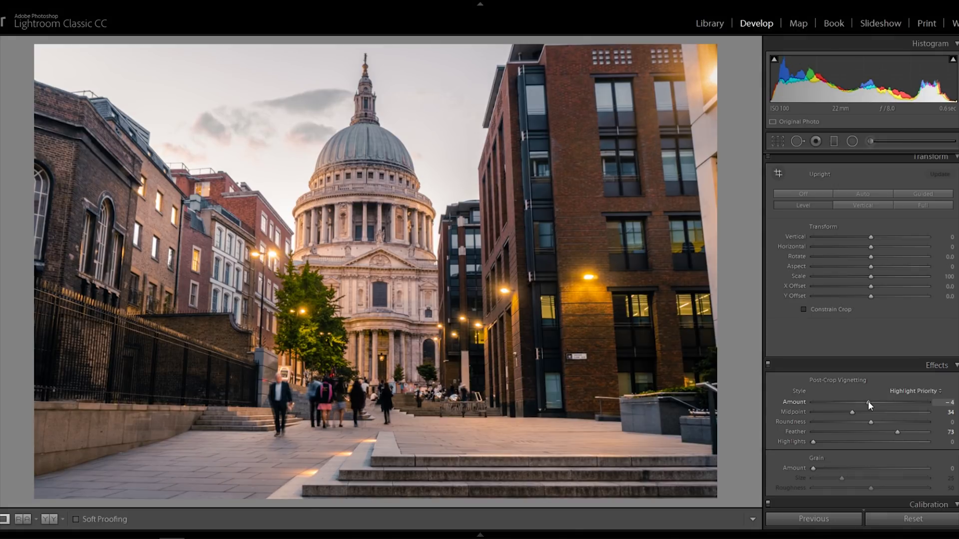
pyautogui.click(769, 365)
pyautogui.click(767, 362)
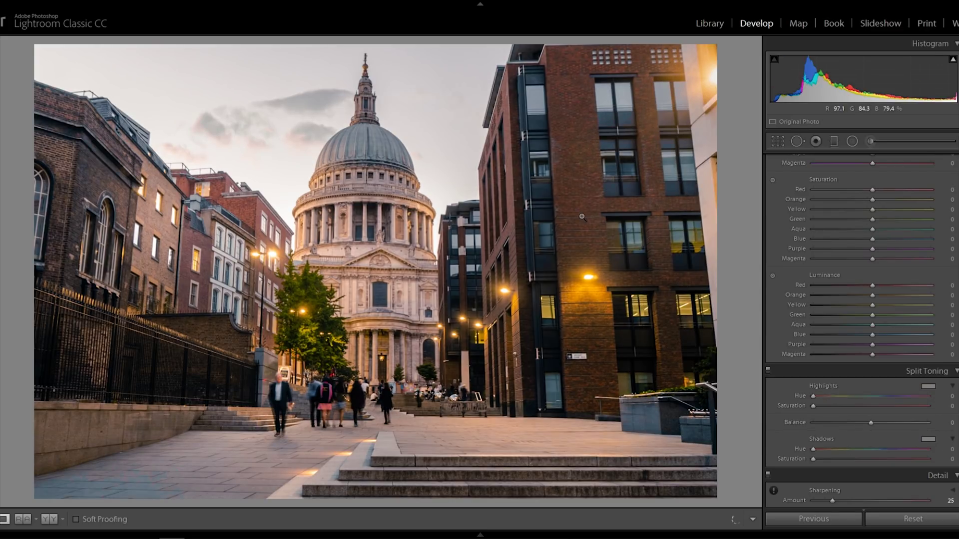
# - Go to the next photo, the night traffic intersection, and apply the Auto Upright correction
pyautogui.press('Right')
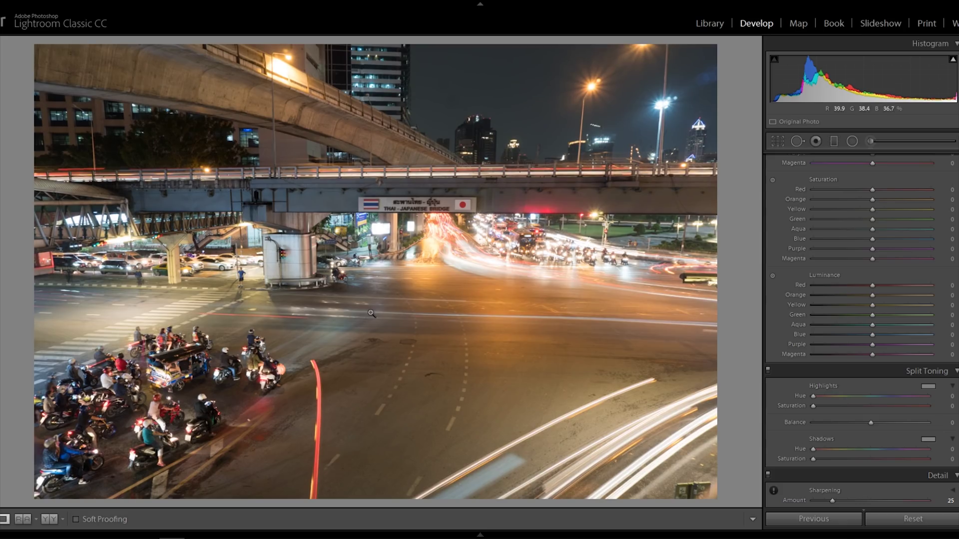
pyautogui.scroll(-10, 910, 371)
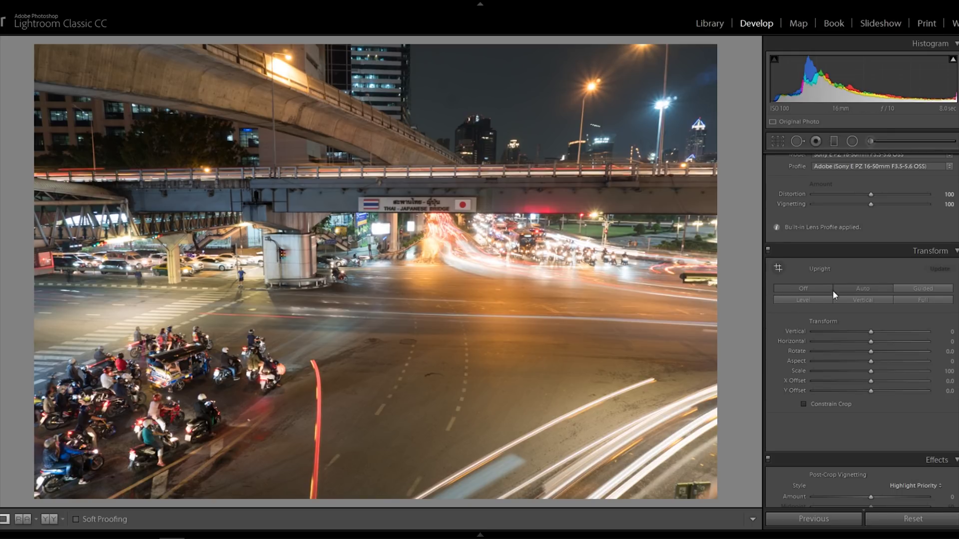
pyautogui.click(834, 290)
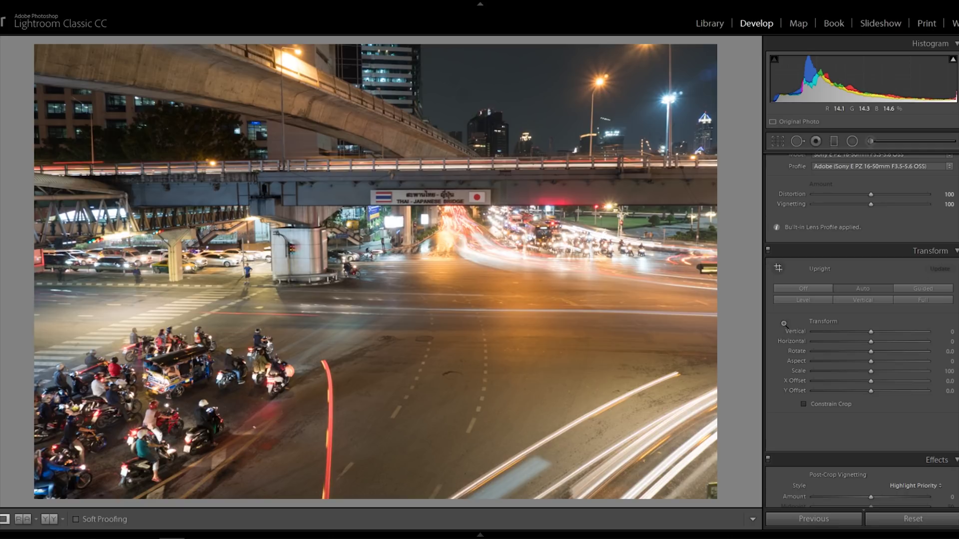
pyautogui.scroll(10, 937, 355)
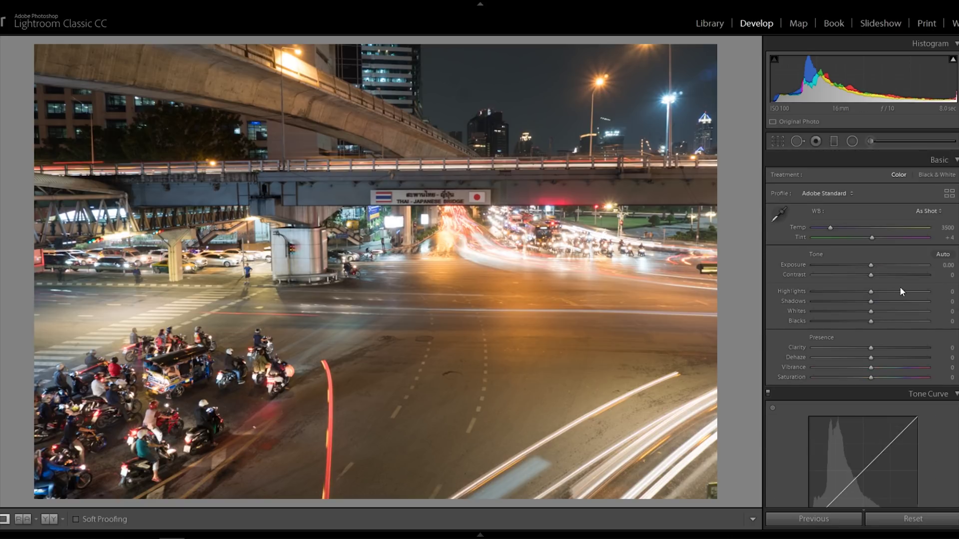
# - Set the intersection photo's Highlights to -47, Shadows +61, Whites -38 and Exposure +0.20, and cool its Temp to 2996
pyautogui.moveTo(900, 301); pyautogui.dragTo(844, 296)
pyautogui.moveTo(909, 302); pyautogui.dragTo(847, 317)
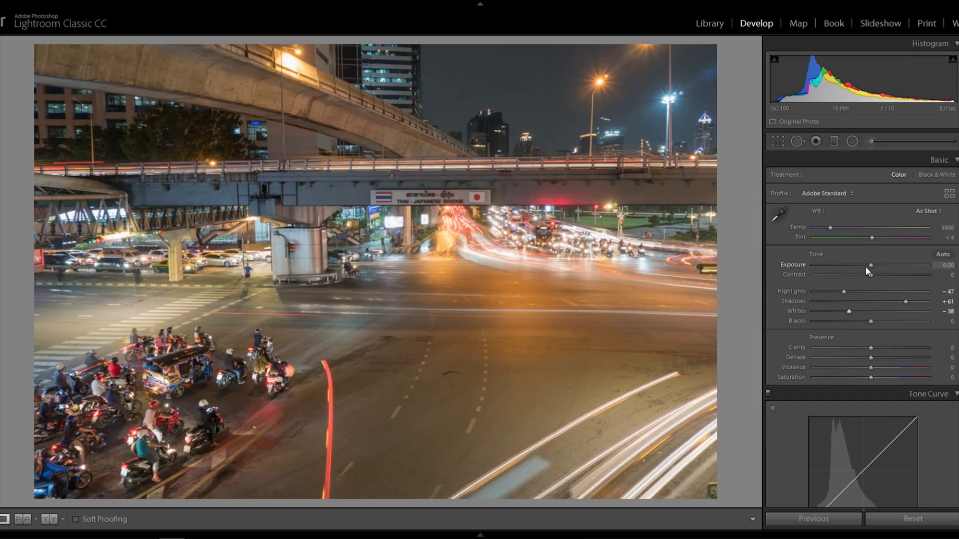
pyautogui.moveTo(871, 266); pyautogui.dragTo(874, 265)
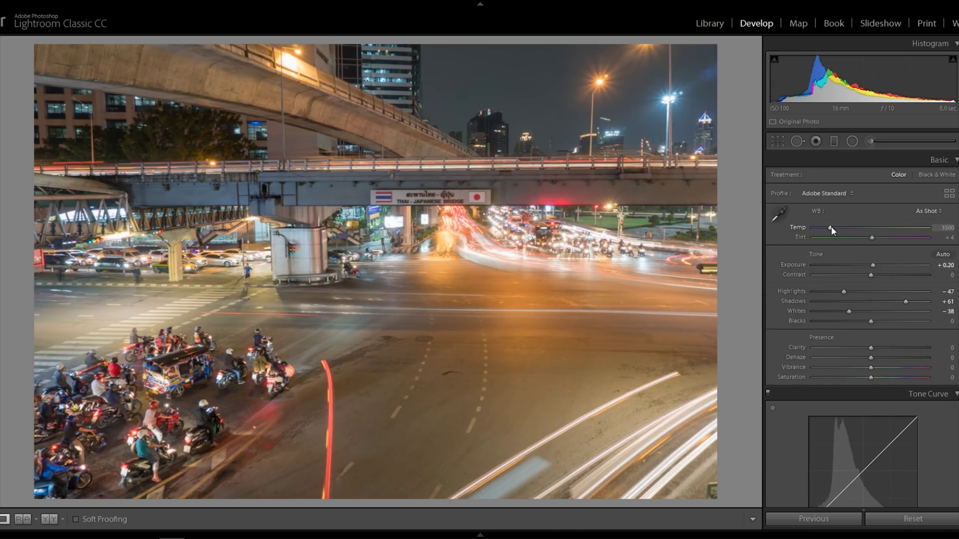
pyautogui.moveTo(831, 227); pyautogui.dragTo(826, 230)
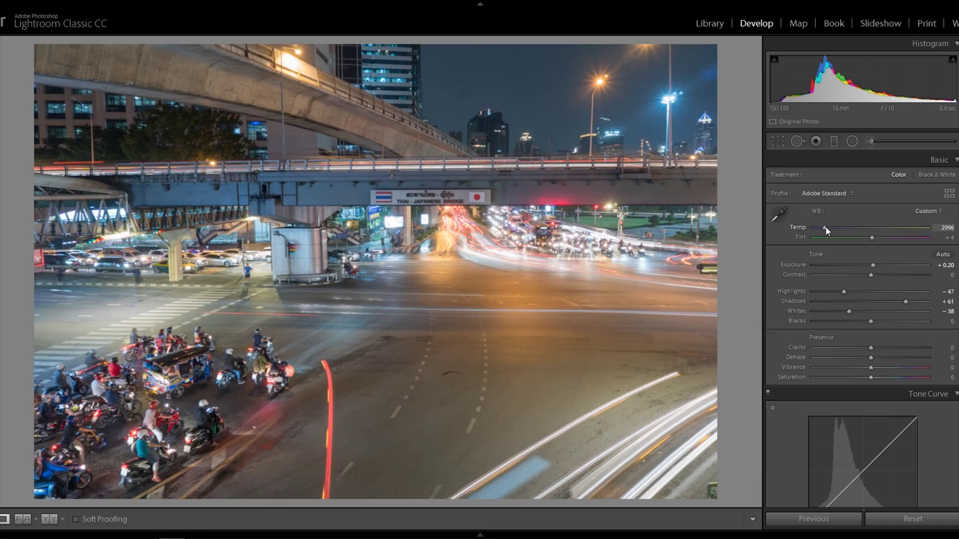
# - Set Clarity to +27 and Vibrance to +26, and adjust the Tone Curve's Highlights to -26 and Darks to +9
pyautogui.moveTo(870, 347); pyautogui.dragTo(886, 367)
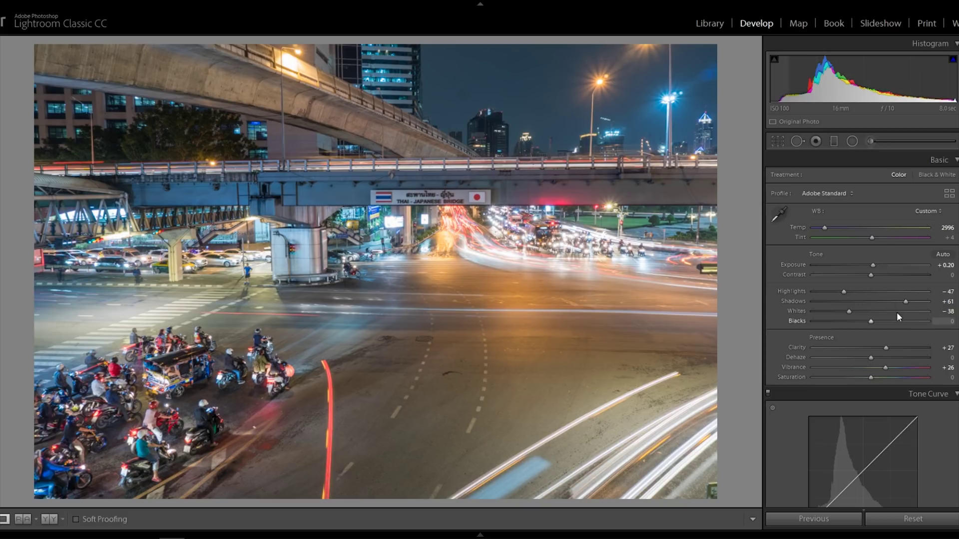
pyautogui.scroll(-5, 884, 280)
pyautogui.moveTo(871, 270); pyautogui.dragTo(855, 270)
pyautogui.moveTo(870, 290); pyautogui.dragTo(876, 290)
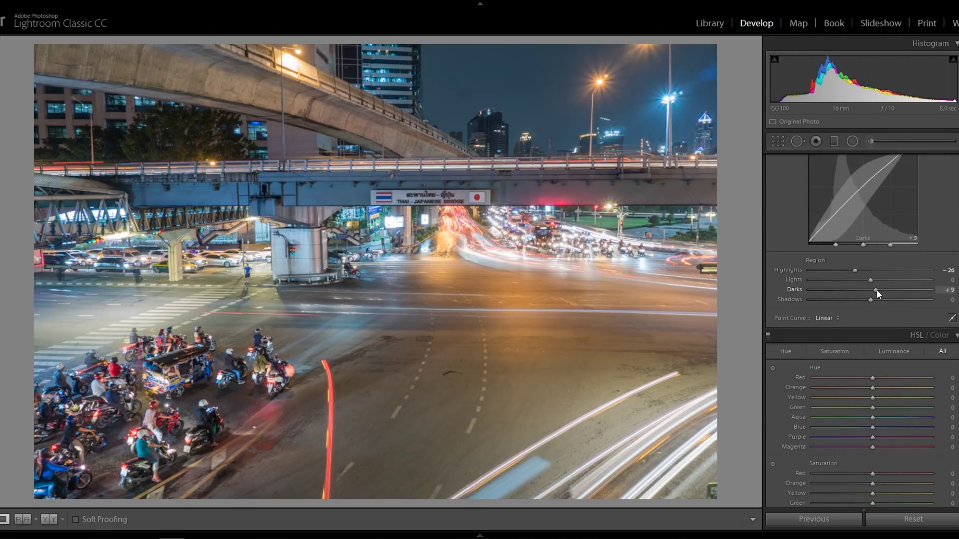
# - Apply Split Toning with Shadows at Hue 228 and Saturation 21, and Highlights at Hue 35 and Saturation 32
pyautogui.scroll(-10, 862, 325)
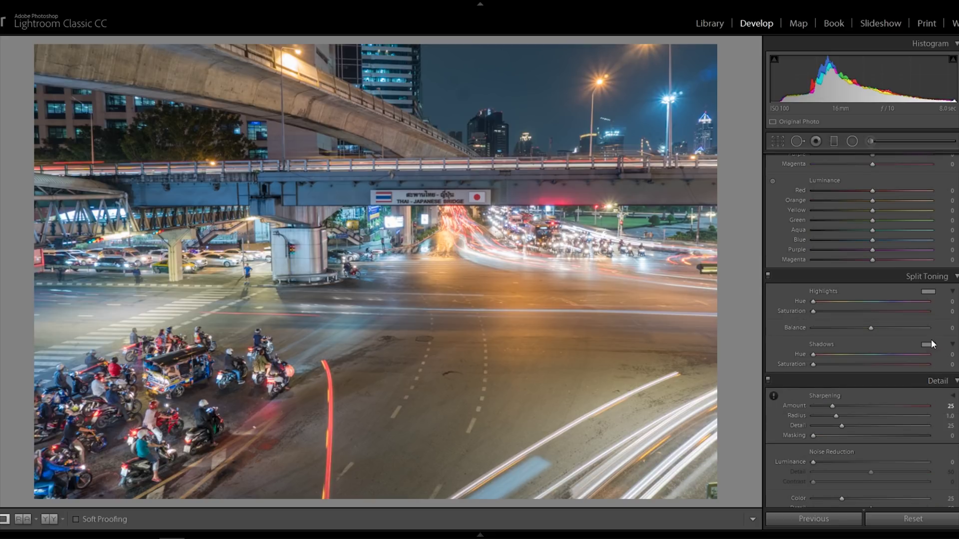
pyautogui.click(929, 345)
pyautogui.moveTo(826, 348); pyautogui.dragTo(834, 345)
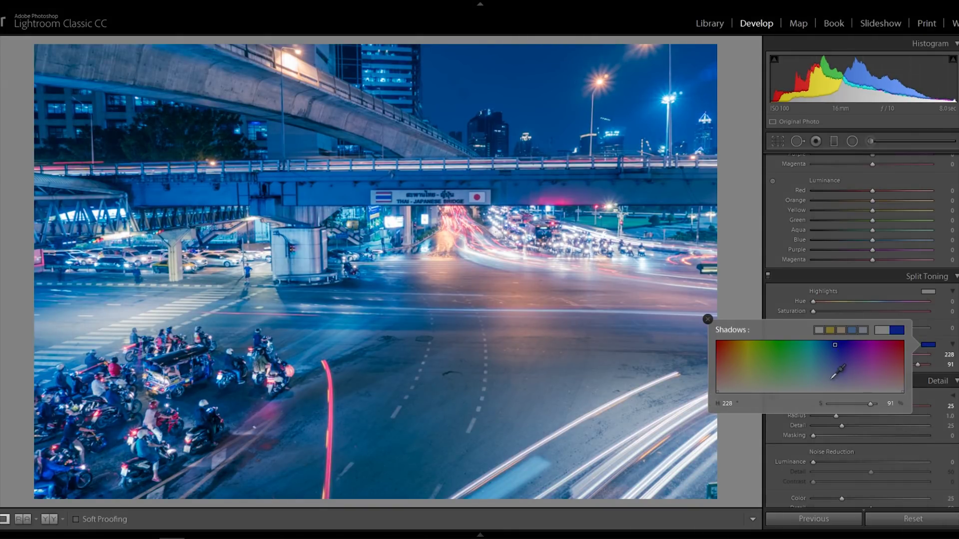
pyautogui.moveTo(853, 403); pyautogui.dragTo(842, 401)
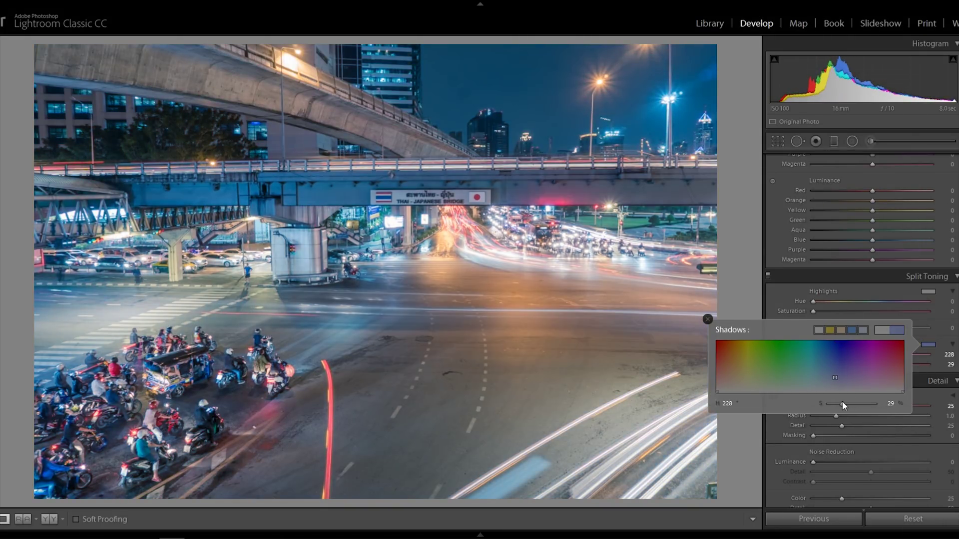
pyautogui.click(928, 295)
pyautogui.click(927, 292)
pyautogui.moveTo(743, 302)
pyautogui.mouseDown()
pyautogui.moveTo(815, 302)
pyautogui.moveTo(739, 303)
pyautogui.moveTo(735, 290)
pyautogui.mouseUp()
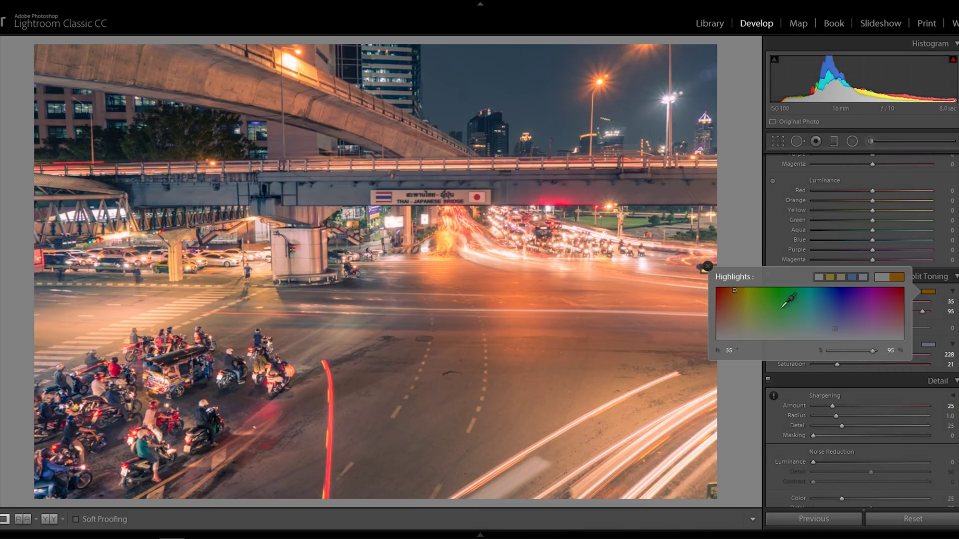
# - Set Color noise reduction to 76 while inspecting the road, bridge and motorcycles up close, and enable Remove Chromatic Aberration
pyautogui.scroll(-5, 855, 348)
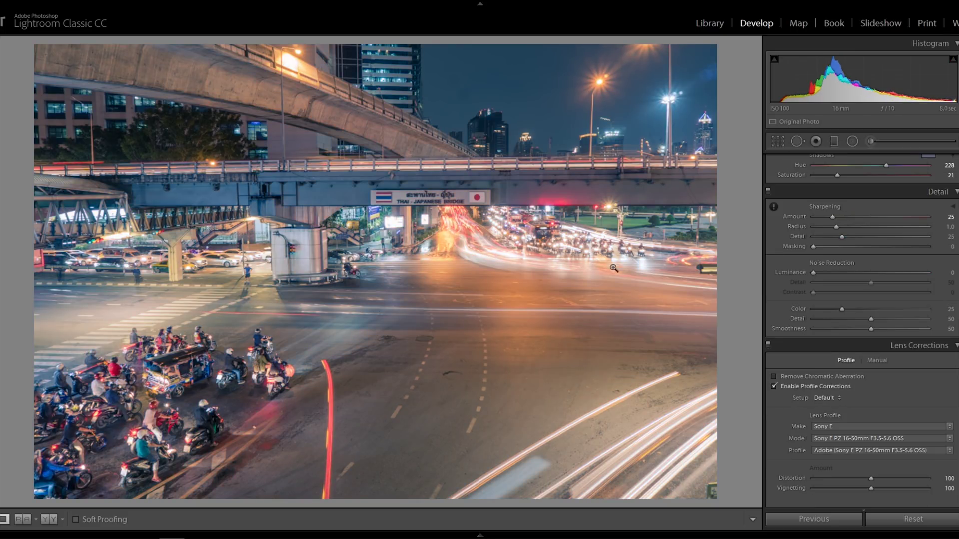
pyautogui.click(191, 377)
pyautogui.moveTo(627, 398); pyautogui.dragTo(362, 511)
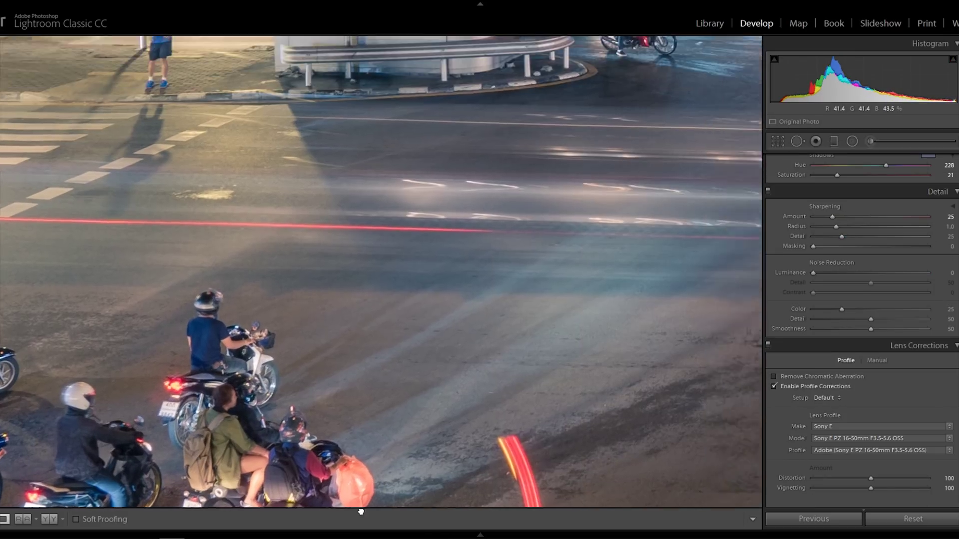
pyautogui.moveTo(656, 224); pyautogui.dragTo(413, 437)
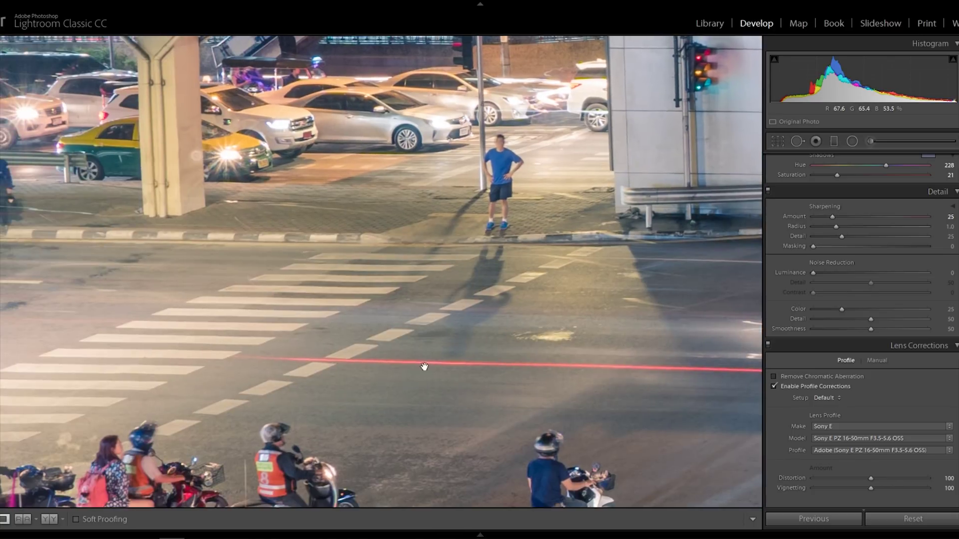
pyautogui.moveTo(424, 368); pyautogui.dragTo(383, 299)
pyautogui.moveTo(889, 308); pyautogui.dragTo(900, 311)
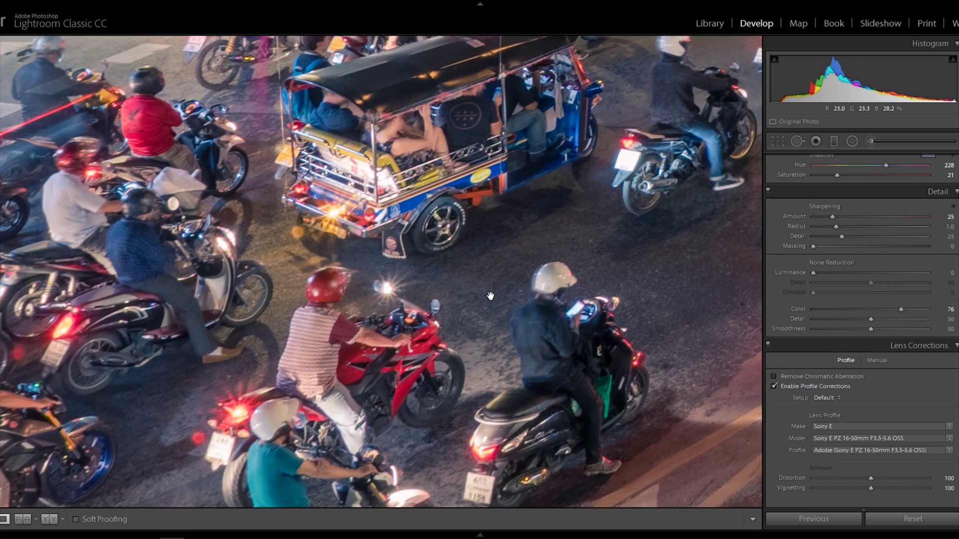
pyautogui.press('z')
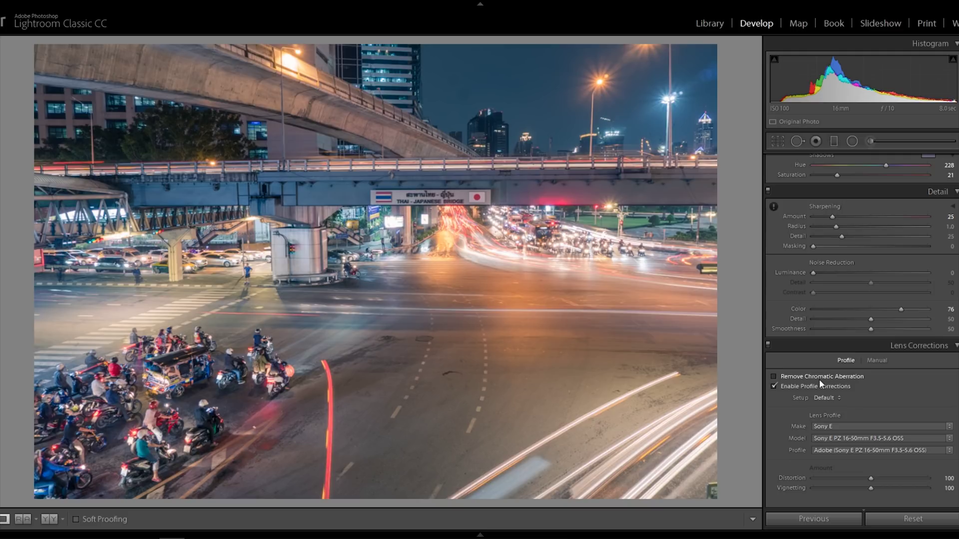
pyautogui.click(820, 378)
# - In Calibration, set Blue Primary Hue -17 and Saturation -23, Green Primary Hue -25, and Red Primary Hue +15 and Saturation -12
pyautogui.scroll(-10, 956, 421)
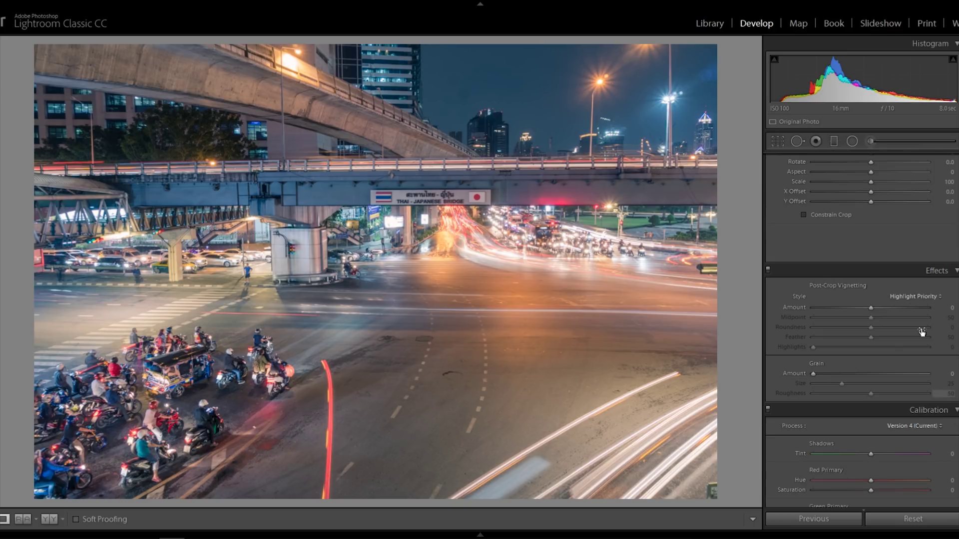
pyautogui.scroll(-3, 848, 303)
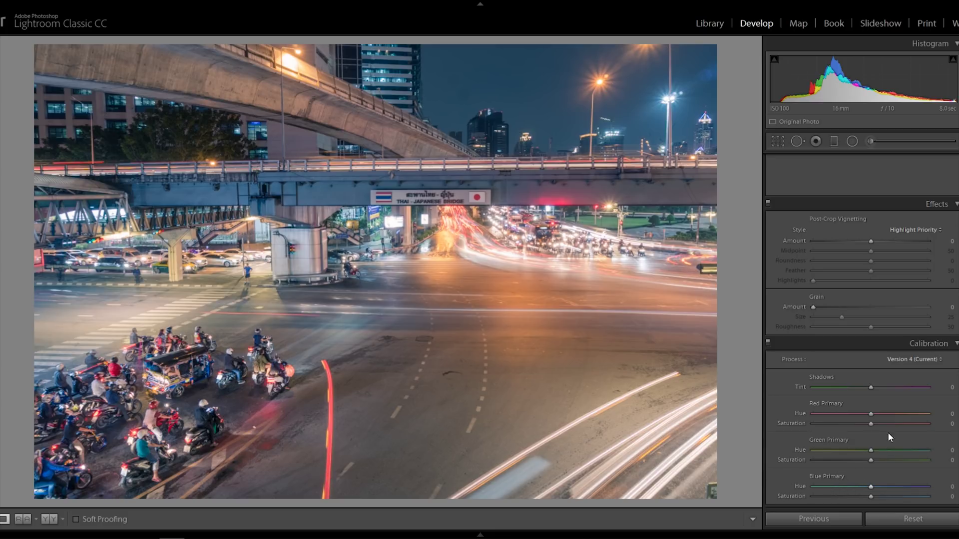
pyautogui.click(829, 486)
pyautogui.moveTo(828, 486); pyautogui.dragTo(857, 494)
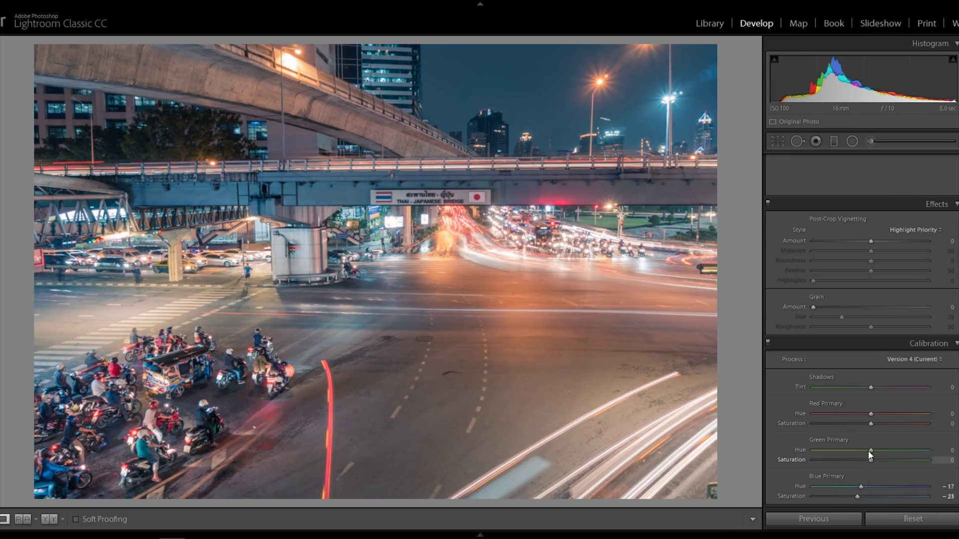
pyautogui.moveTo(870, 450)
pyautogui.mouseDown()
pyautogui.moveTo(841, 449)
pyautogui.moveTo(885, 447)
pyautogui.moveTo(854, 451)
pyautogui.moveTo(883, 457)
pyautogui.moveTo(871, 463)
pyautogui.mouseUp()
pyautogui.moveTo(872, 415)
pyautogui.mouseDown()
pyautogui.moveTo(852, 415)
pyautogui.moveTo(898, 416)
pyautogui.moveTo(881, 415)
pyautogui.mouseUp()
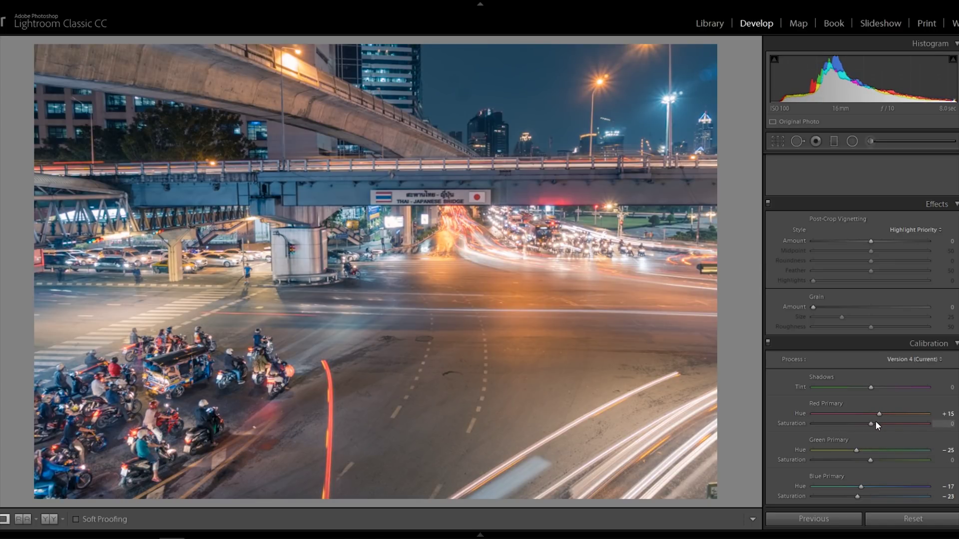
pyautogui.moveTo(874, 424); pyautogui.dragTo(864, 424)
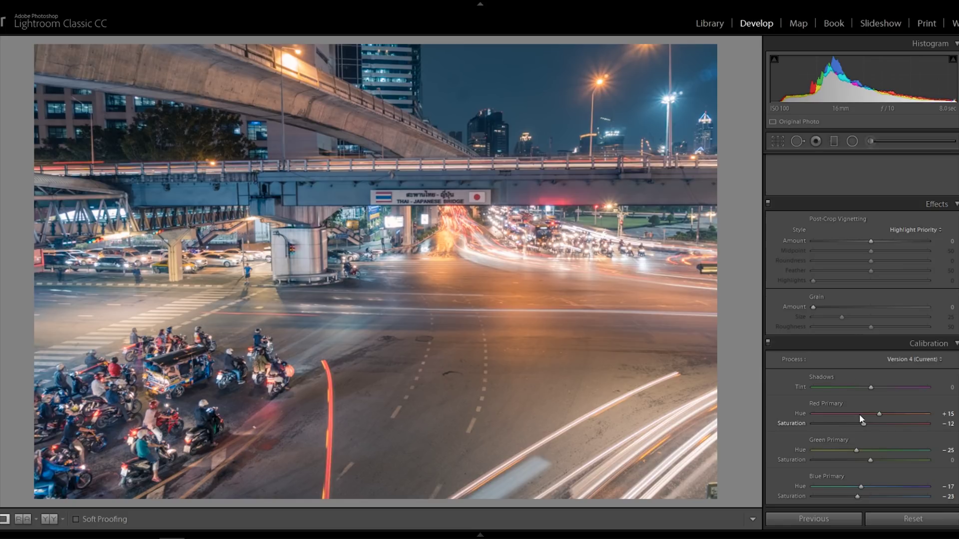
# - Add a wide, slanted graduated filter over the photo's left side with default effects reset, Exposure -0.42 and Temp -12
pyautogui.click(834, 141)
pyautogui.moveTo(187, 206); pyautogui.dragTo(482, 88)
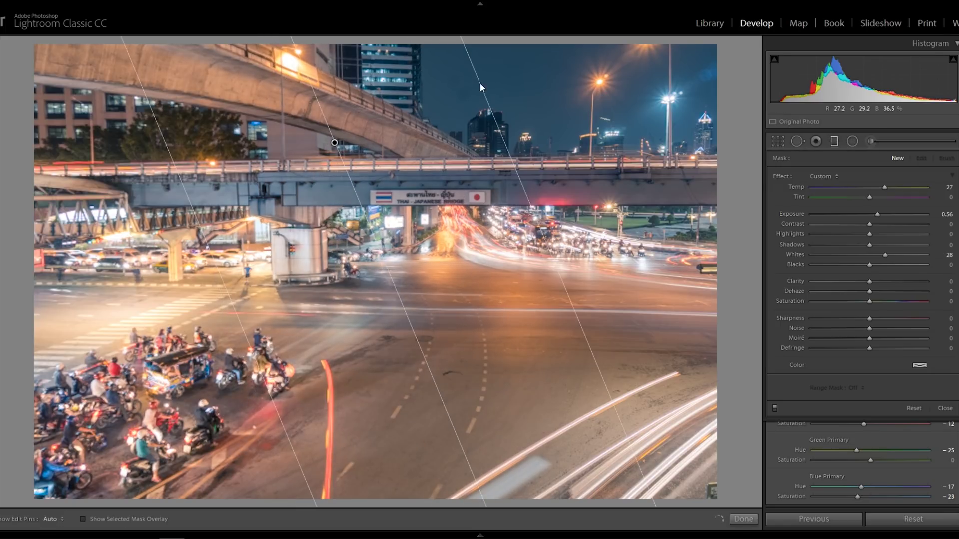
pyautogui.doubleClick(798, 186)
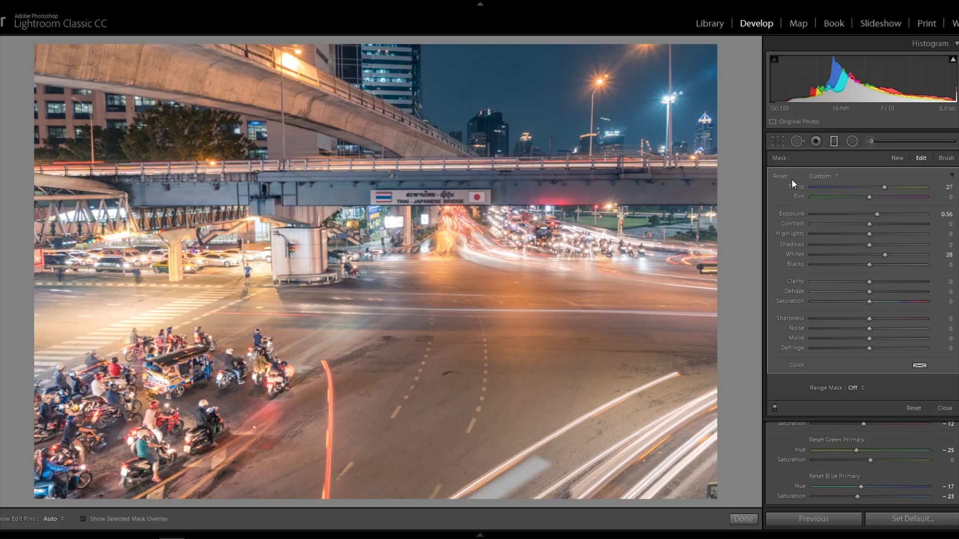
pyautogui.doubleClick(782, 176)
pyautogui.moveTo(334, 145); pyautogui.dragTo(359, 354)
pyautogui.moveTo(869, 214); pyautogui.dragTo(859, 191)
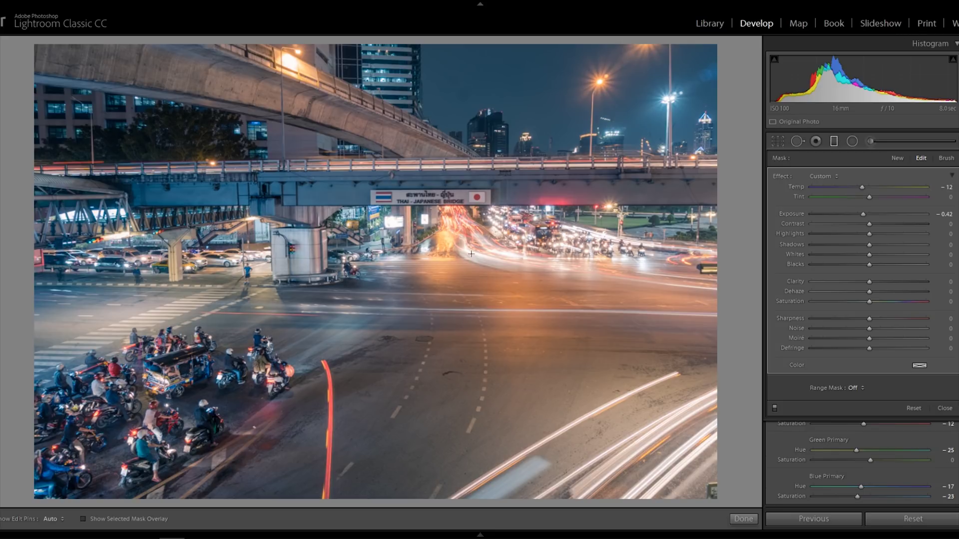
pyautogui.moveTo(370, 347); pyautogui.dragTo(415, 307)
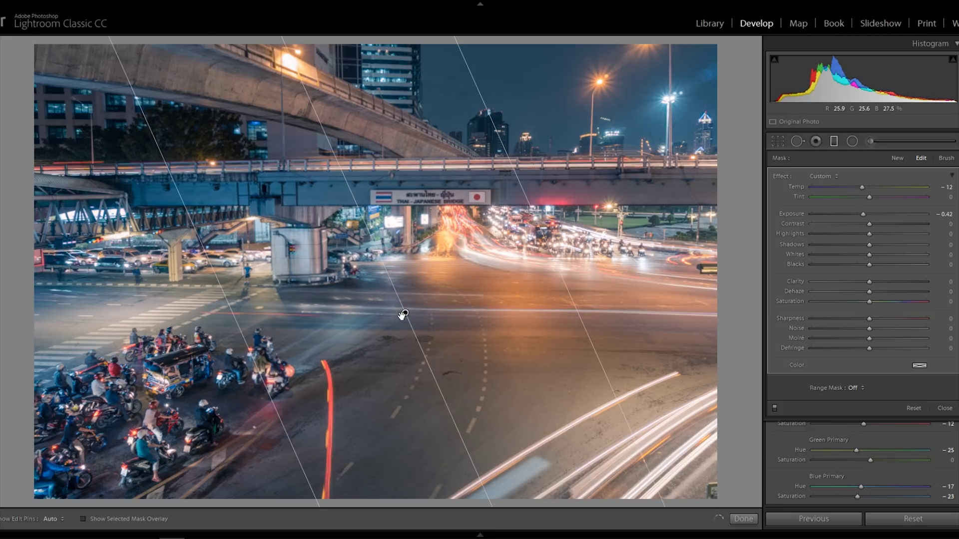
pyautogui.moveTo(232, 315); pyautogui.dragTo(154, 320)
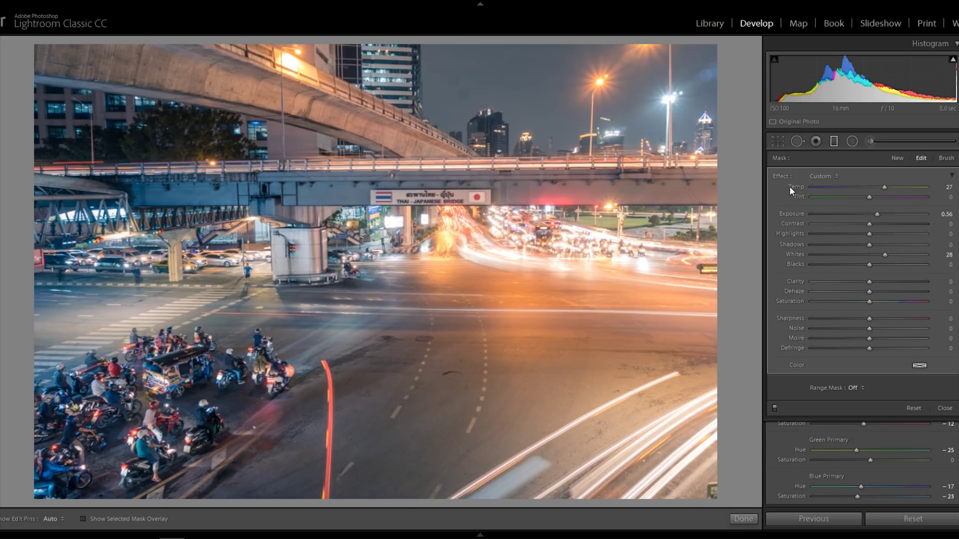
# - Reset the effects of the photo's right-side graduated filter and set its Exposure to 0.13, Whites 15, Temp 6 and Tint -6
pyautogui.doubleClick(784, 176)
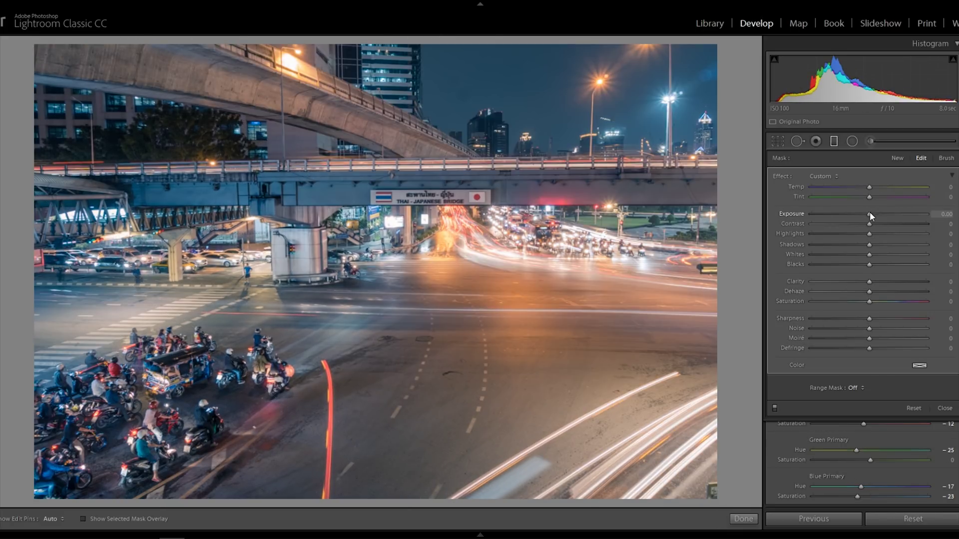
pyautogui.moveTo(868, 214); pyautogui.dragTo(870, 215)
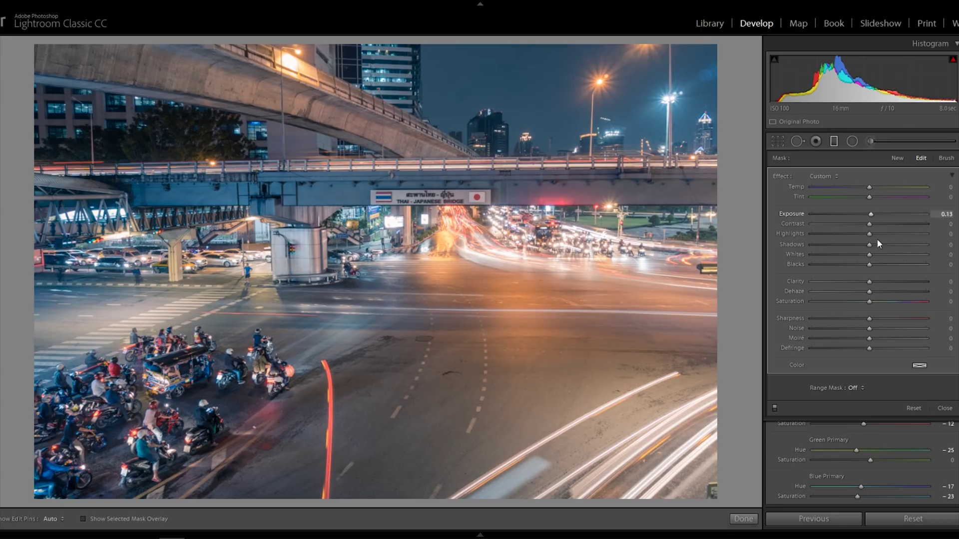
pyautogui.moveTo(870, 255)
pyautogui.mouseDown()
pyautogui.moveTo(892, 253)
pyautogui.moveTo(878, 255)
pyautogui.mouseUp()
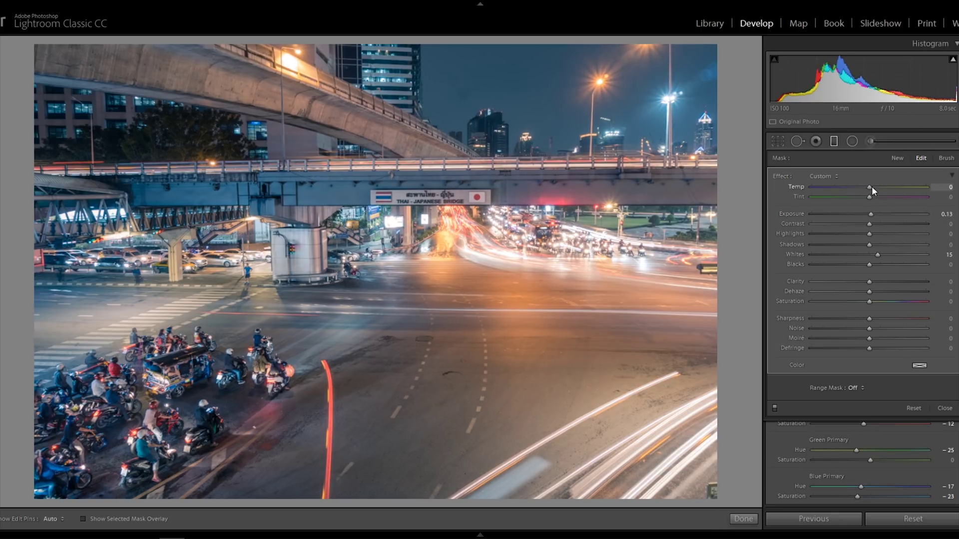
pyautogui.moveTo(872, 187); pyautogui.dragTo(866, 198)
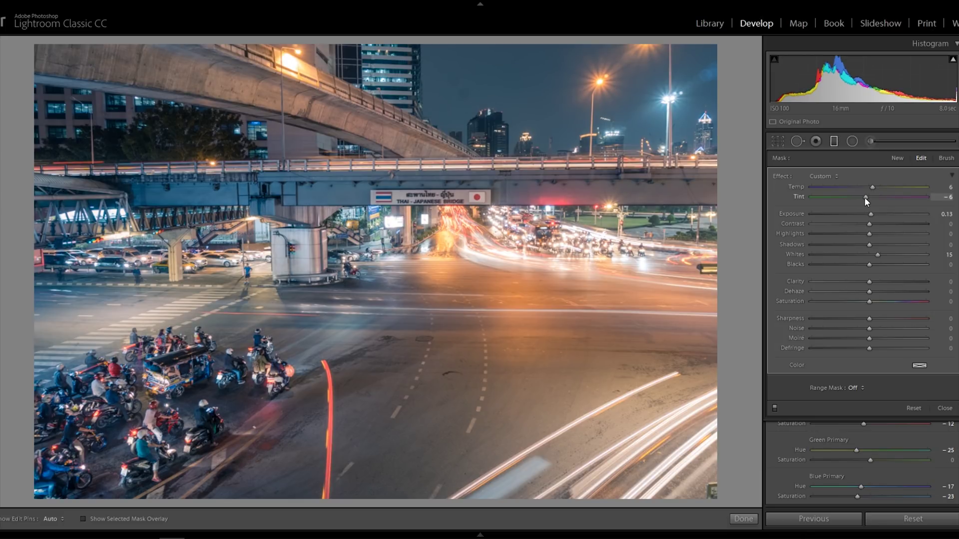
pyautogui.click(833, 143)
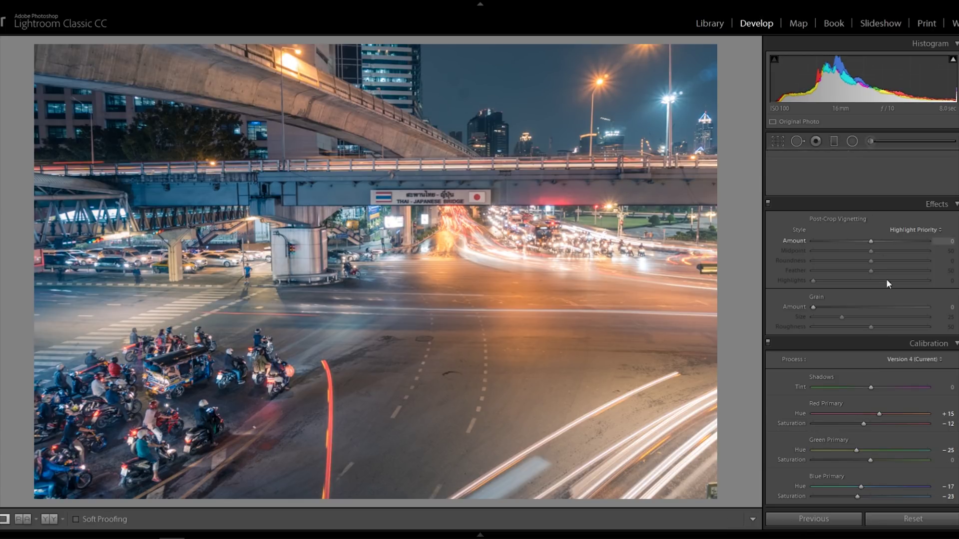
# - Lower the Tone Curve's Shadows to -9
pyautogui.scroll(10, 940, 359)
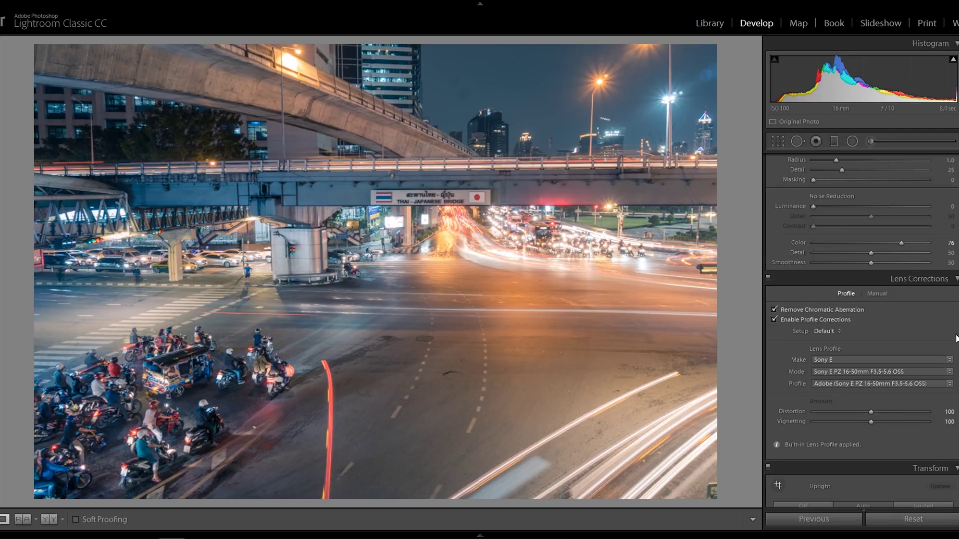
pyautogui.scroll(10, 889, 384)
pyautogui.scroll(-5, 958, 410)
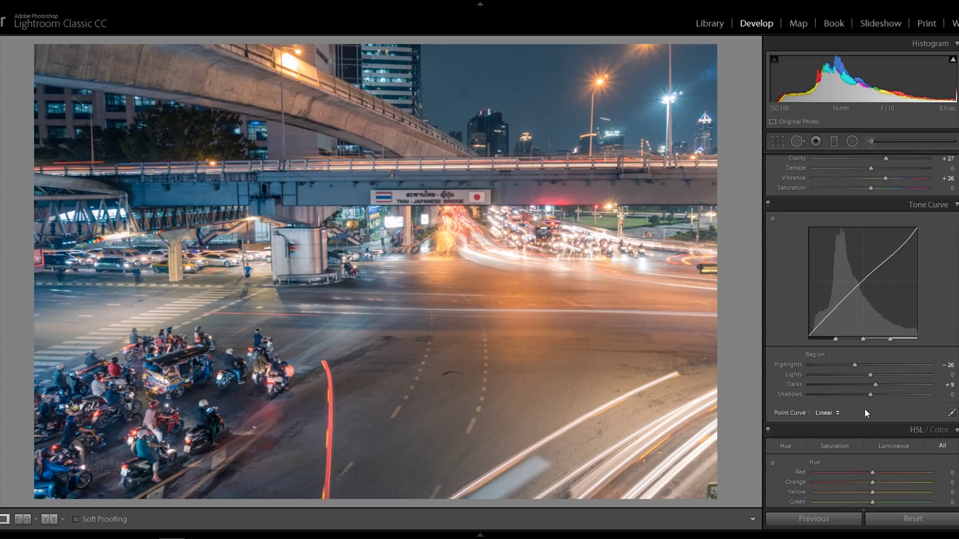
pyautogui.moveTo(856, 393); pyautogui.dragTo(864, 395)
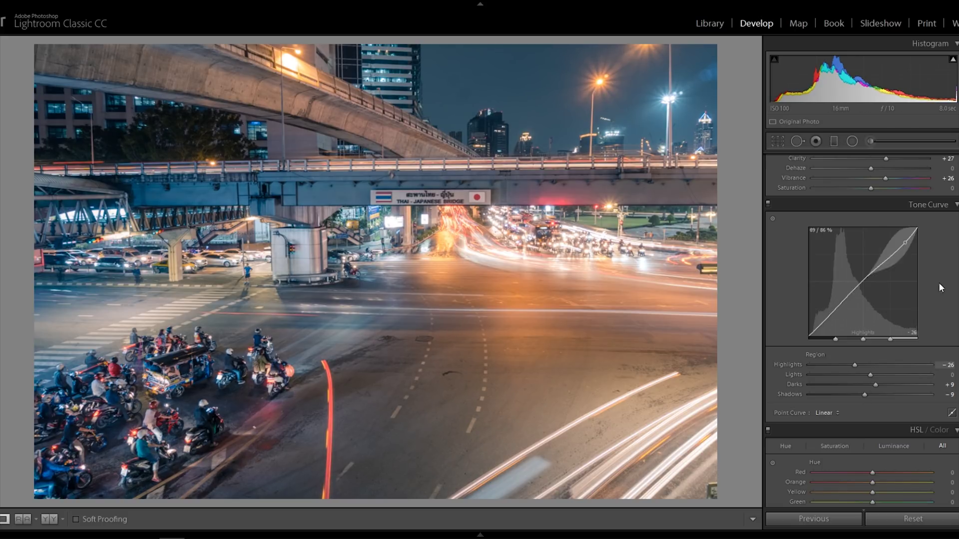
# - Set the color Saturation of Blue to +24 and compare the intersection photo side by side before and after
pyautogui.scroll(-5, 948, 368)
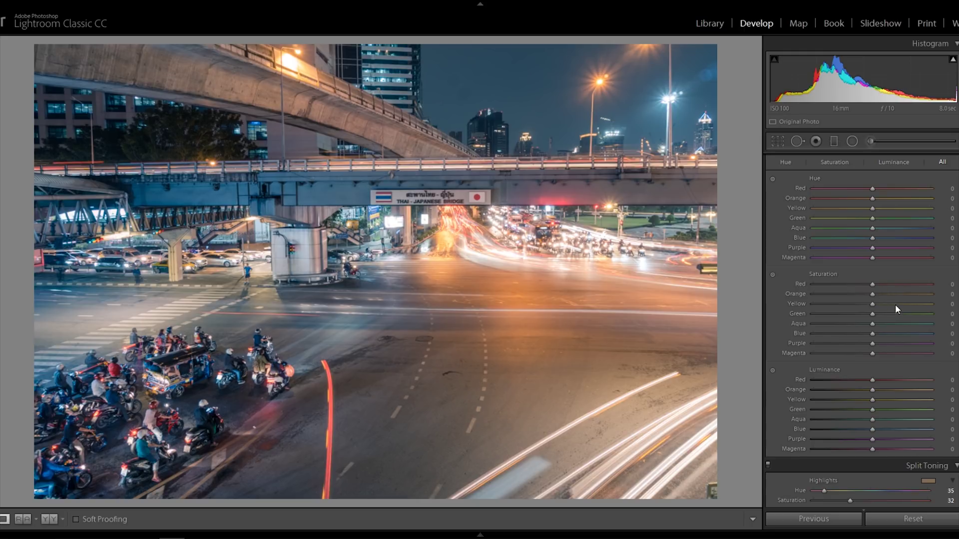
pyautogui.click(892, 333)
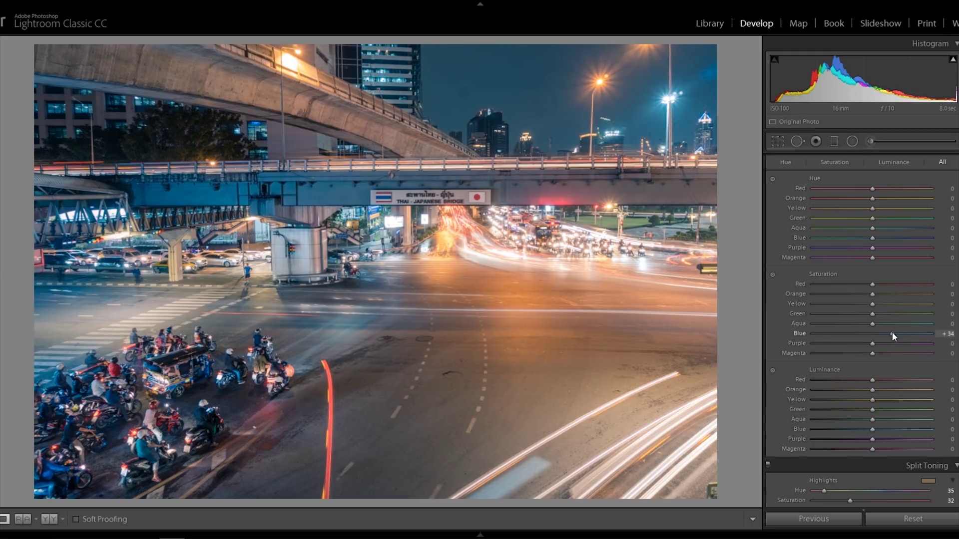
pyautogui.moveTo(892, 333); pyautogui.dragTo(887, 331)
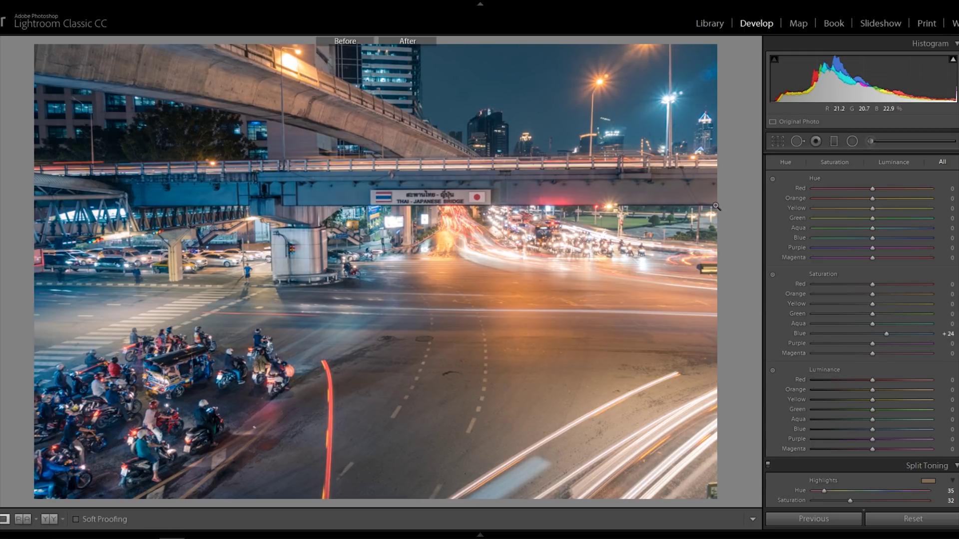
pyautogui.press('y')
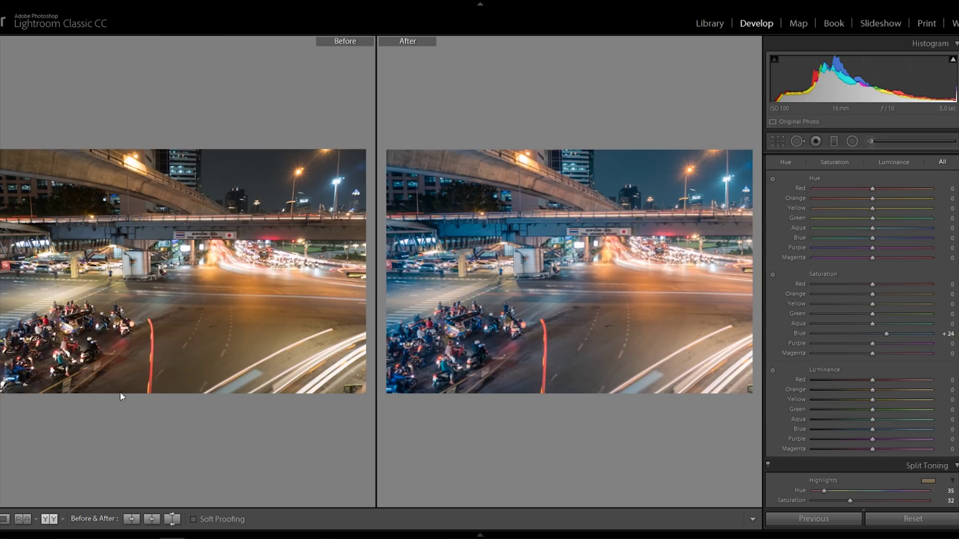
pyautogui.press('y')
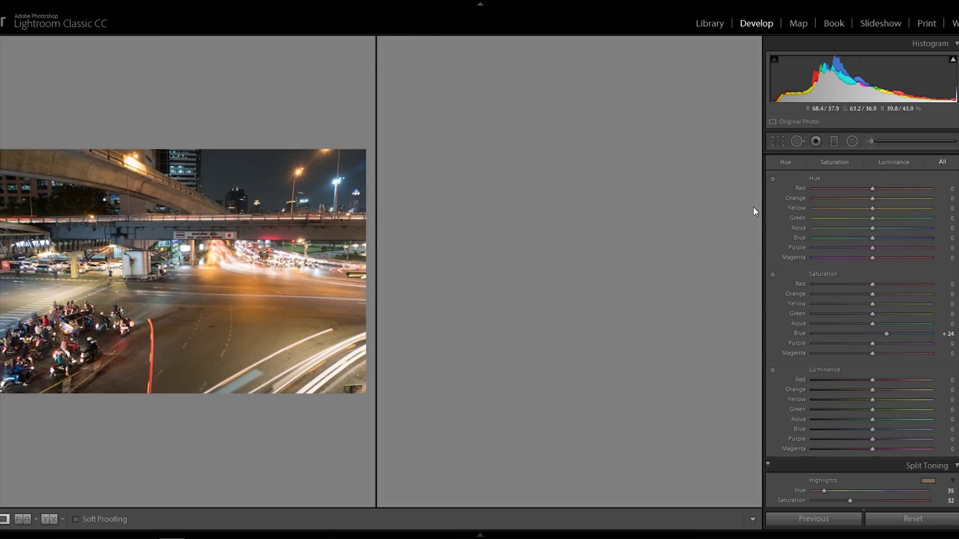
# - Add an inverted radial filter with default effects reset and Exposure 0.63, and position it over the motorbikes at the photo's lower left
pyautogui.click(853, 141)
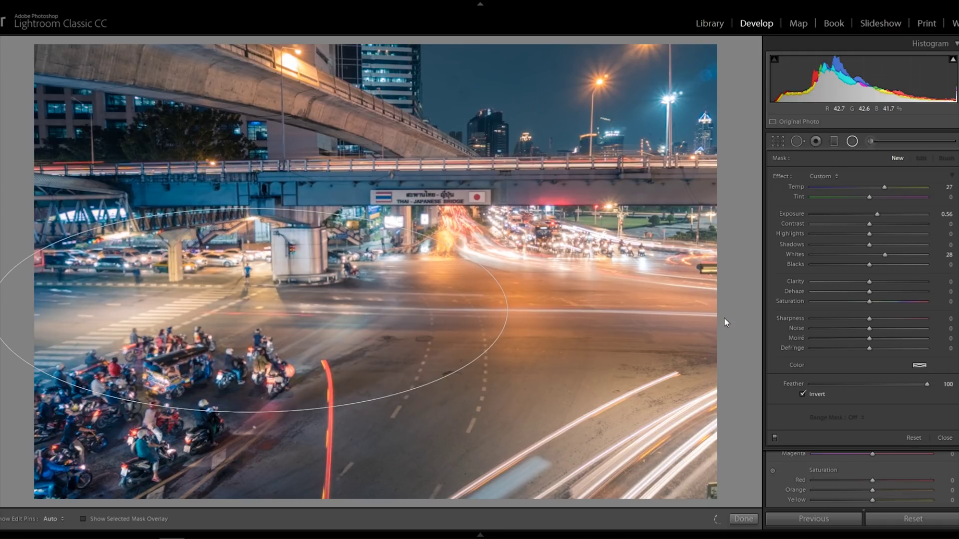
pyautogui.press('y')
pyautogui.doubleClick(782, 176)
pyautogui.press('y')
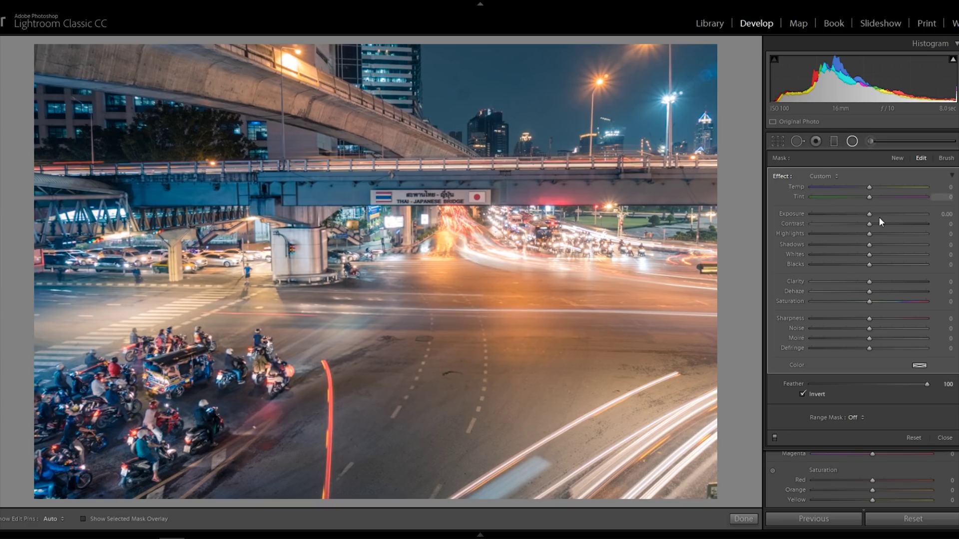
pyautogui.moveTo(880, 217); pyautogui.dragTo(878, 216)
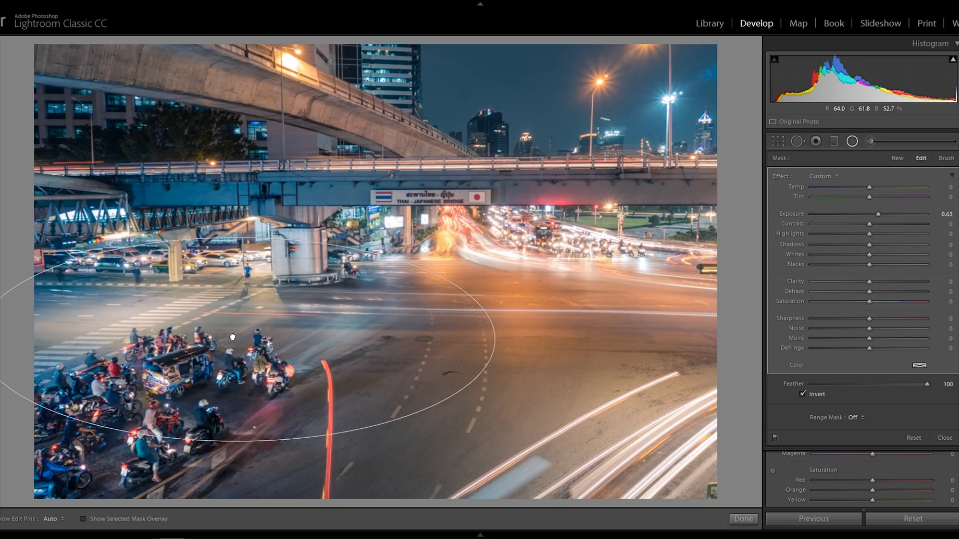
pyautogui.moveTo(214, 385); pyautogui.dragTo(191, 356)
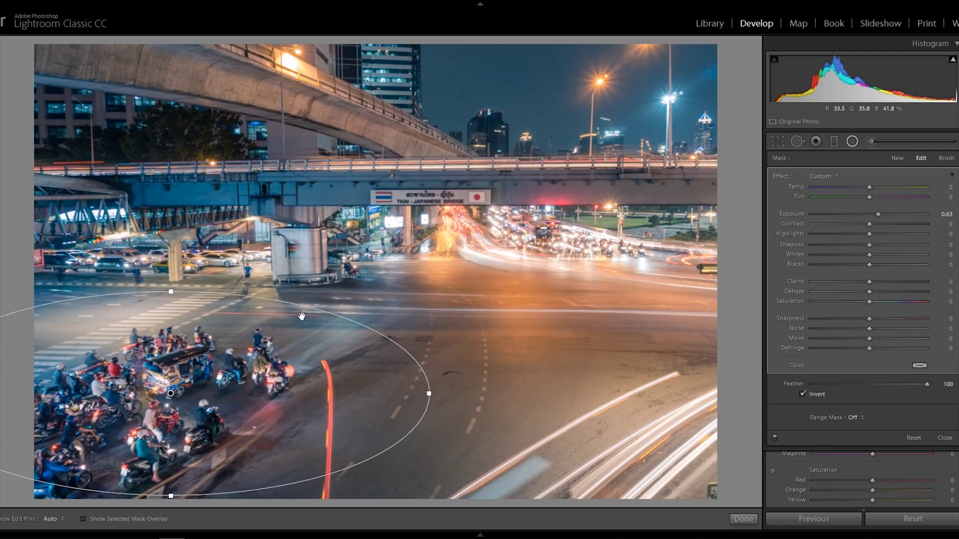
pyautogui.moveTo(302, 314); pyautogui.dragTo(290, 297)
# - Duplicate the radial filter onto the overpass and reshape the copy into a flat, tilted ellipse along the bridge
pyautogui.rightClick(220, 360)
pyautogui.click(272, 367)
pyautogui.moveTo(272, 366); pyautogui.dragTo(332, 131)
pyautogui.moveTo(300, 64); pyautogui.dragTo(303, 110)
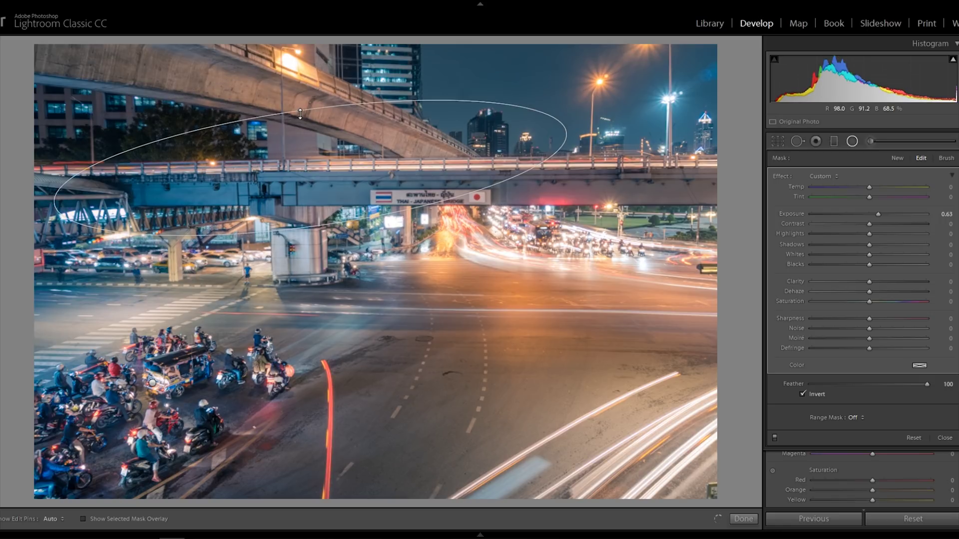
pyautogui.click(855, 142)
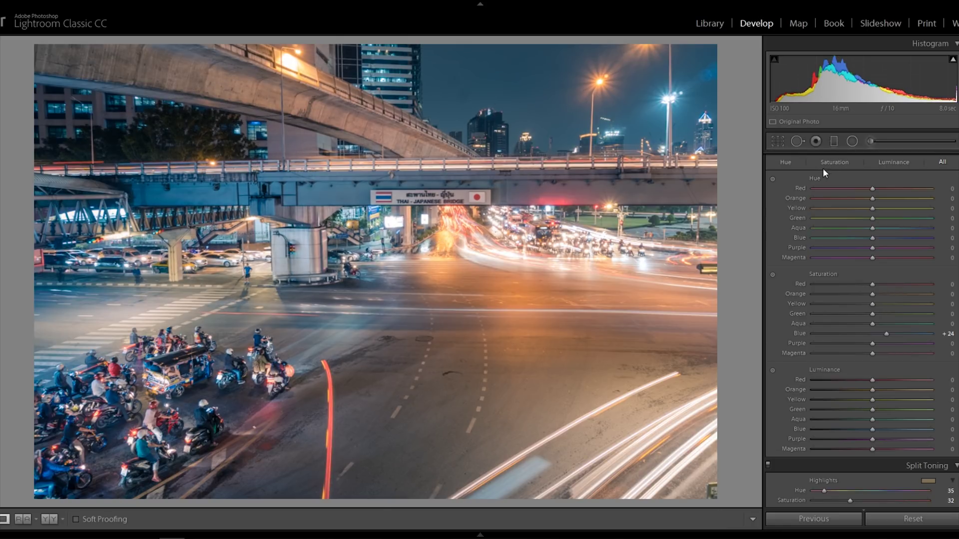
# - Compare the intersection photo side by side before and after, and switch to the domed cathedral photo
pyautogui.press('y')
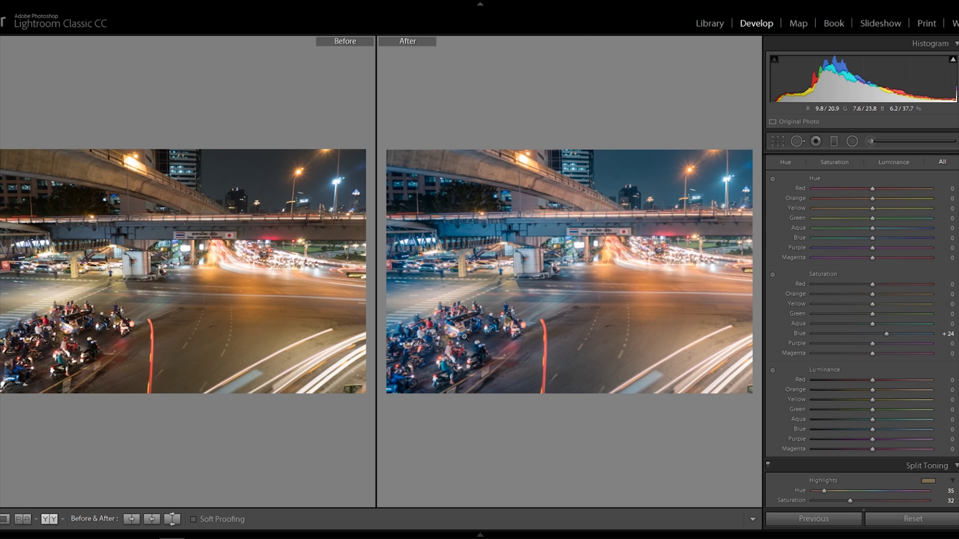
pyautogui.click(480, 341)
pyautogui.click(600, 323)
pyautogui.press('y')
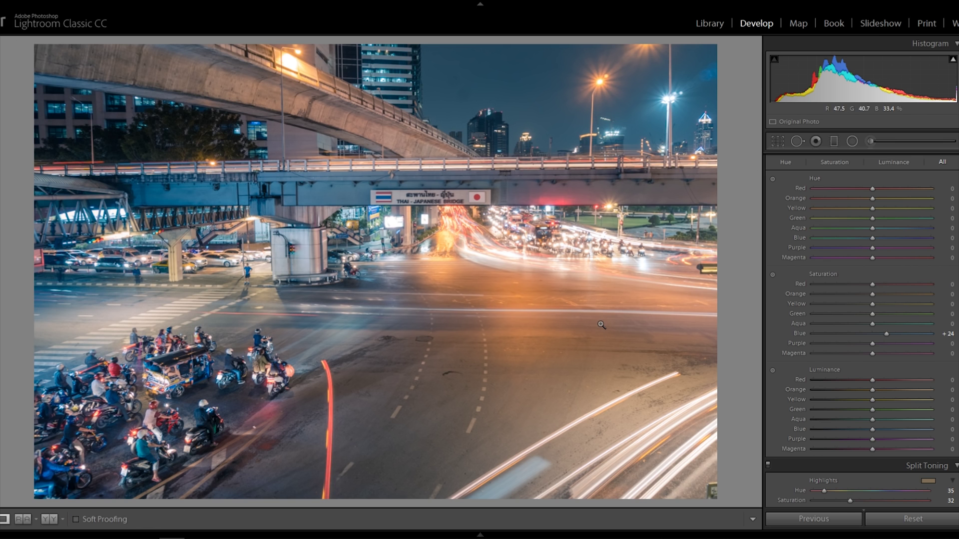
pyautogui.press('Right')
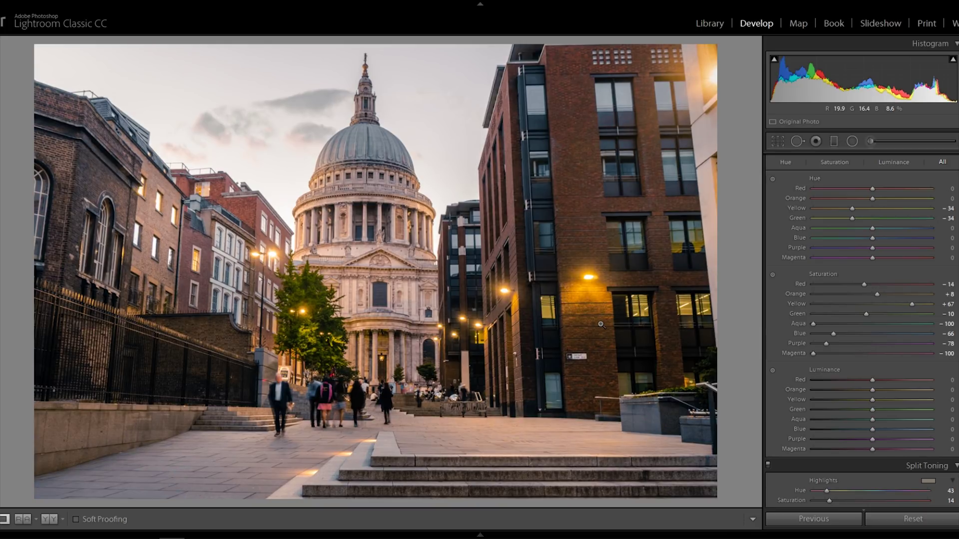
pyautogui.press('Right')
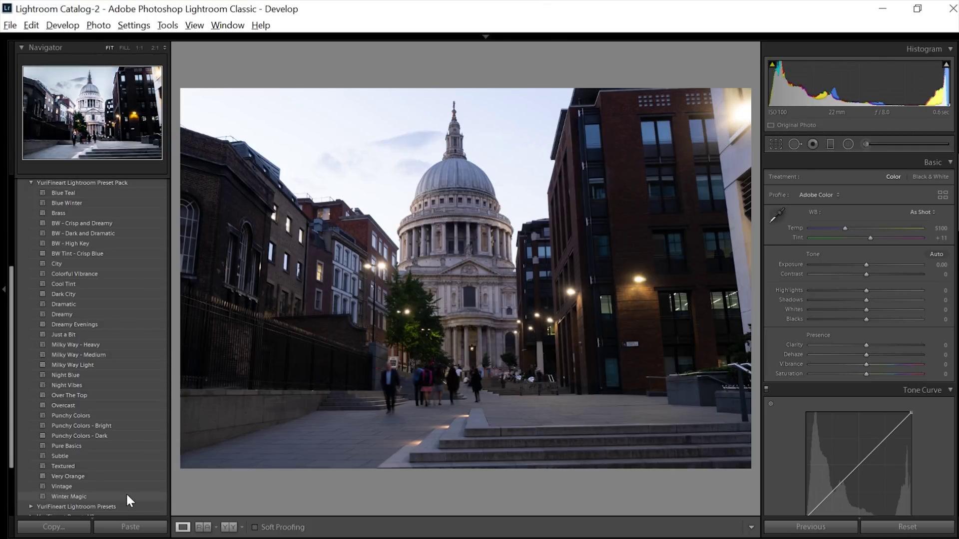
# - Preview the YuriFineart Lightroom Preset Pack presets on the unedited cathedral photo, from Winter Magic up through Over The Top
pyautogui.click(126, 495)
pyautogui.click(125, 487)
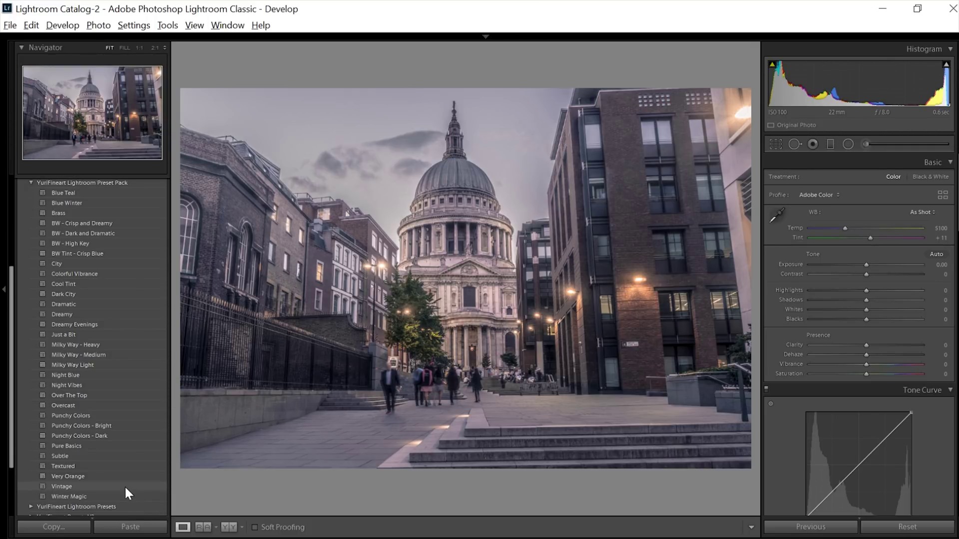
pyautogui.click(121, 475)
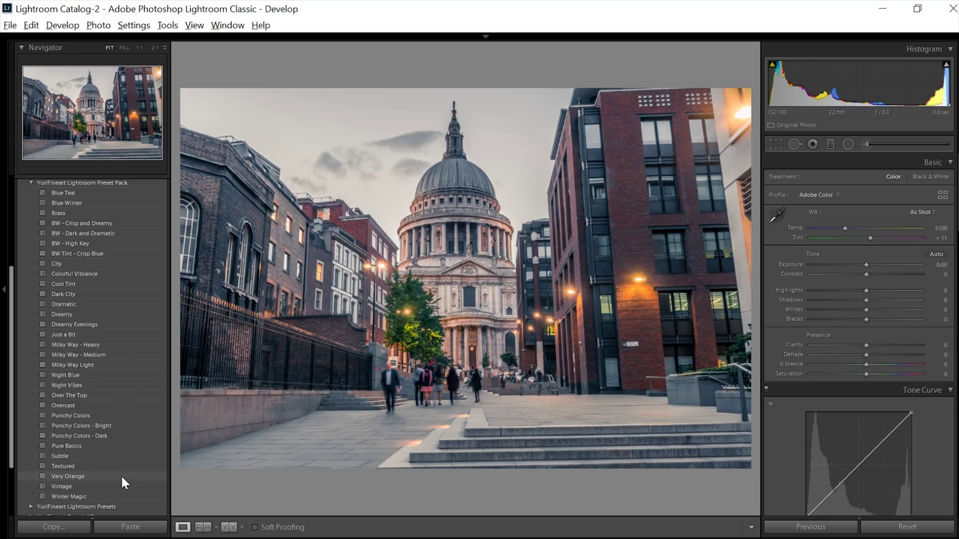
pyautogui.click(117, 464)
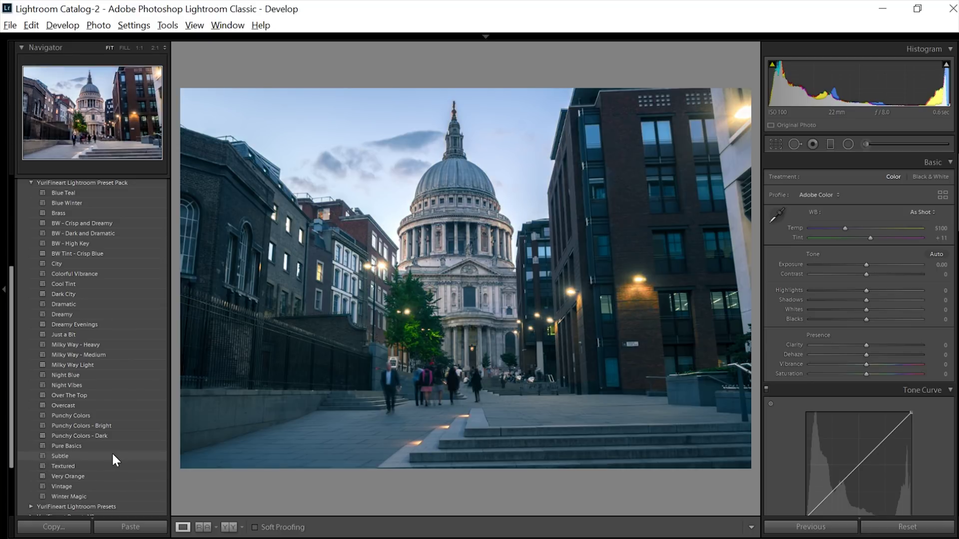
pyautogui.click(113, 454)
pyautogui.click(108, 444)
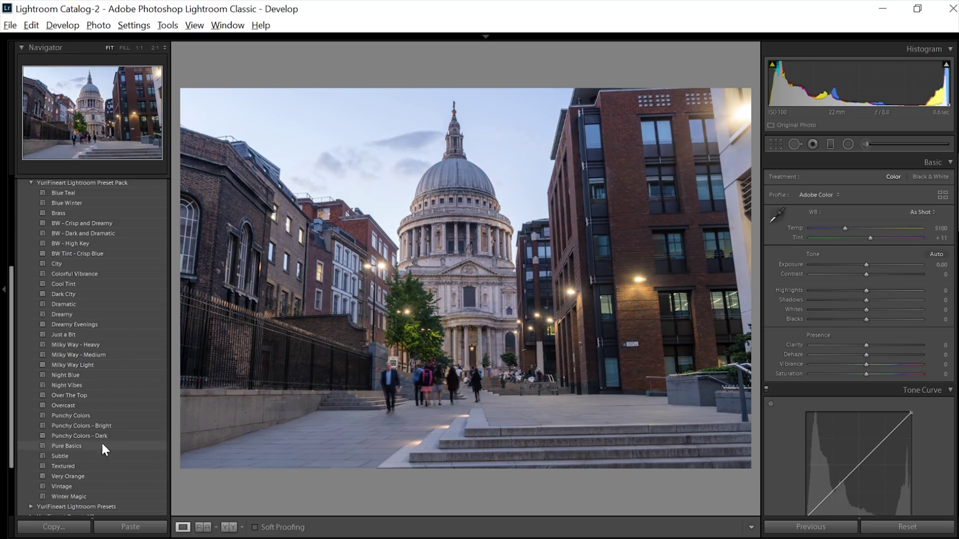
pyautogui.click(77, 416)
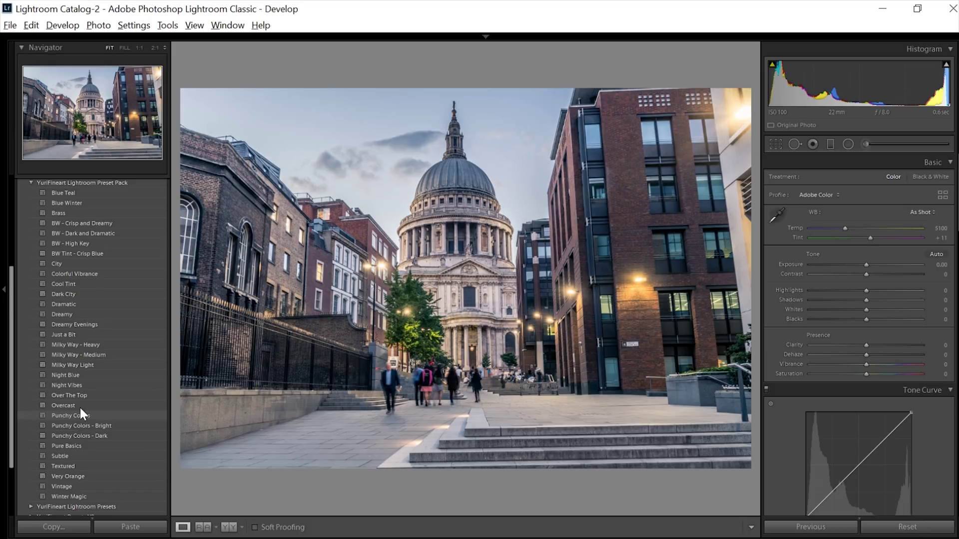
pyautogui.click(79, 406)
pyautogui.click(82, 396)
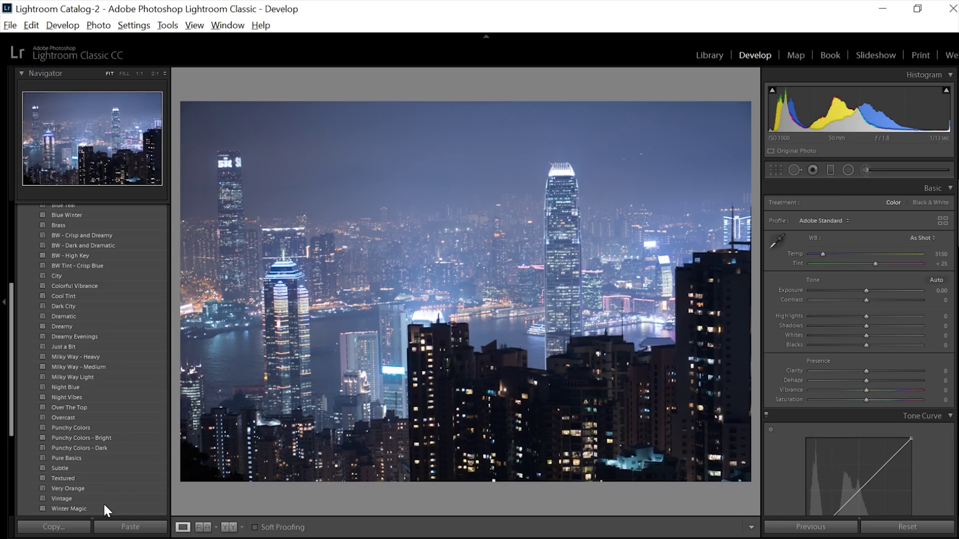
# - Preview presets on the night skyline photo, including Winter Magic, Subtle, Dreamy, Dramatic, Dark City, City and BW - High Key
pyautogui.click(102, 505)
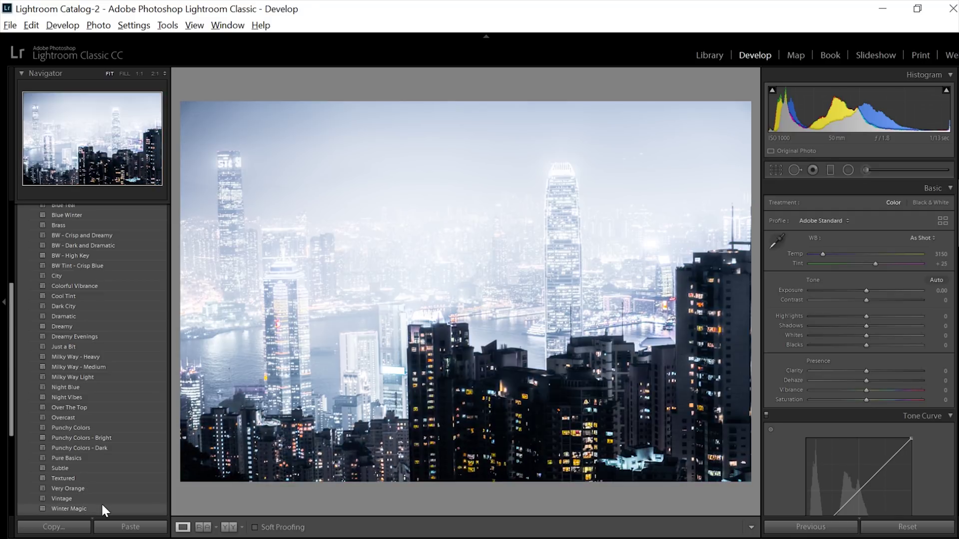
pyautogui.click(78, 469)
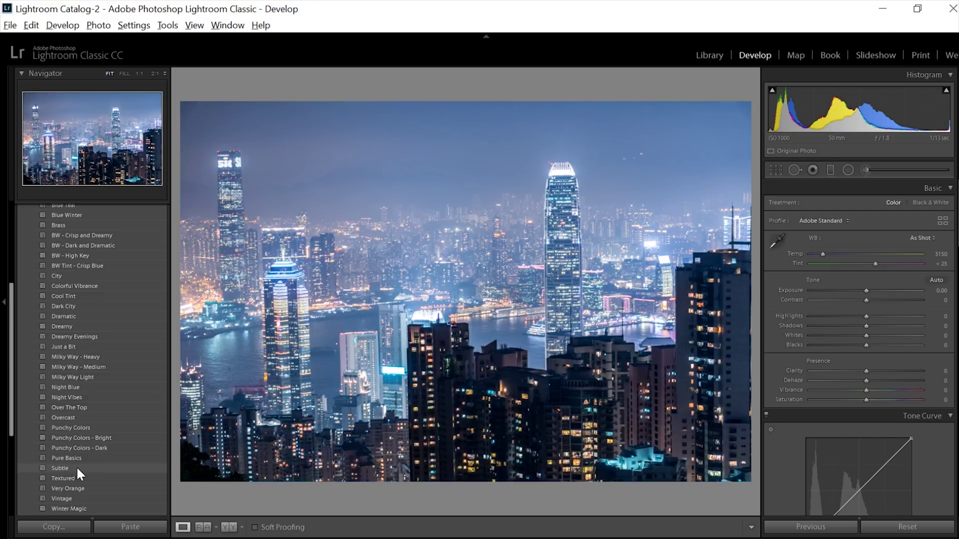
pyautogui.click(67, 325)
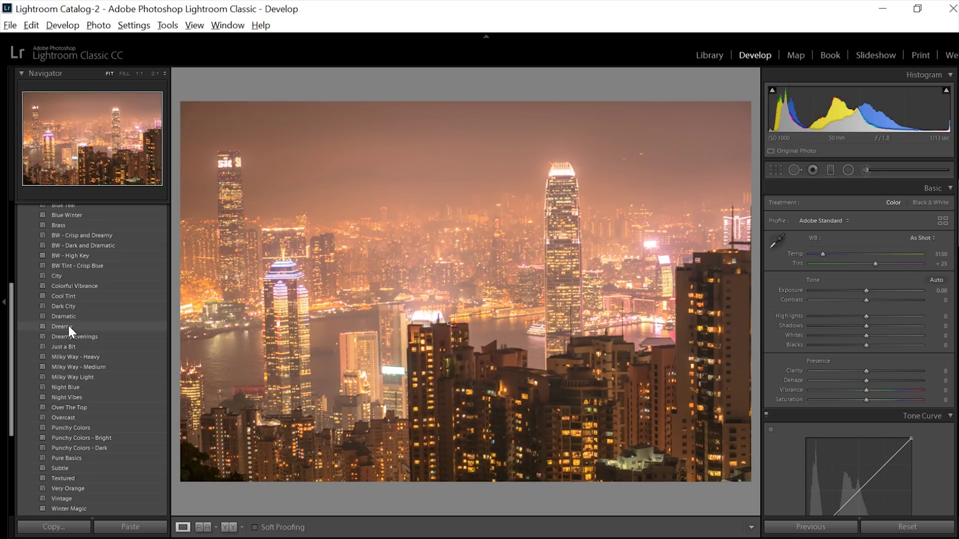
pyautogui.click(69, 320)
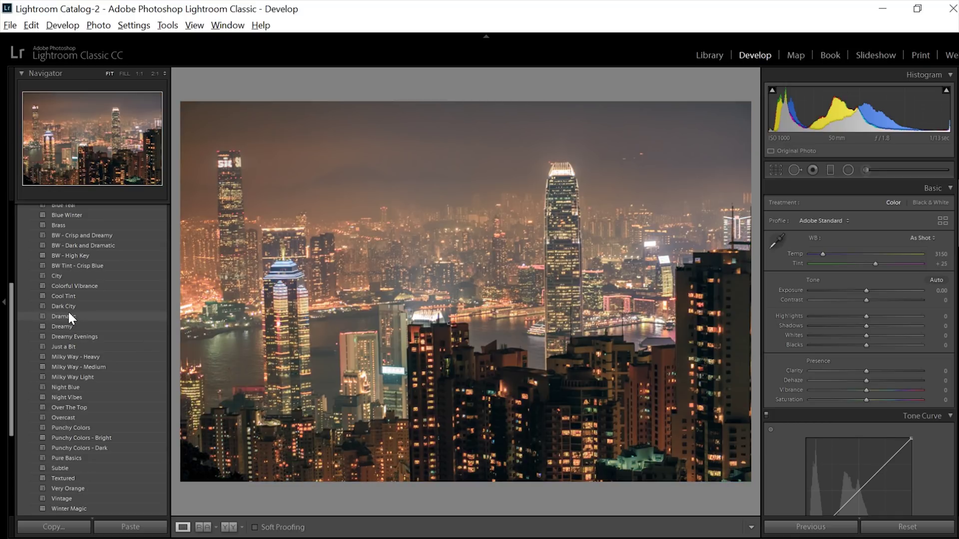
pyautogui.click(68, 306)
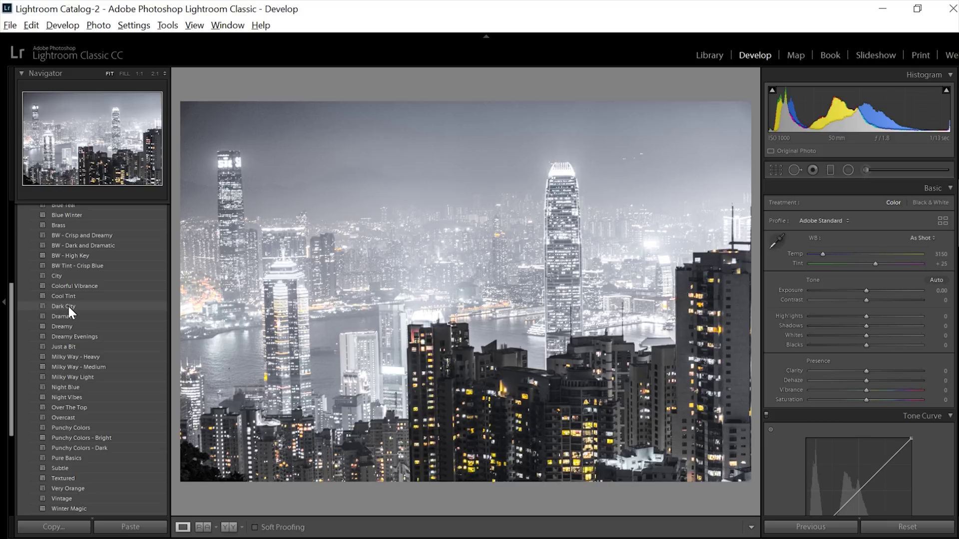
pyautogui.click(61, 275)
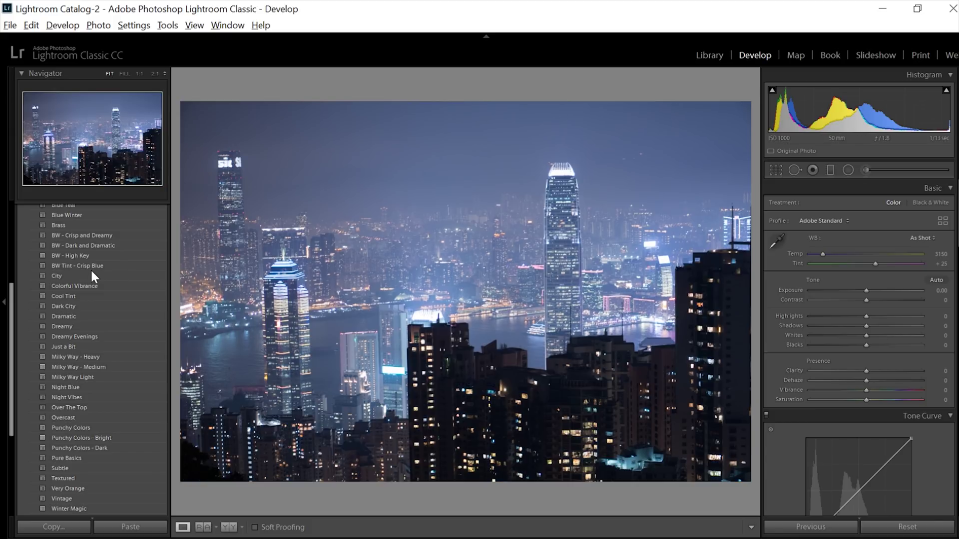
pyautogui.moveTo(88, 273)
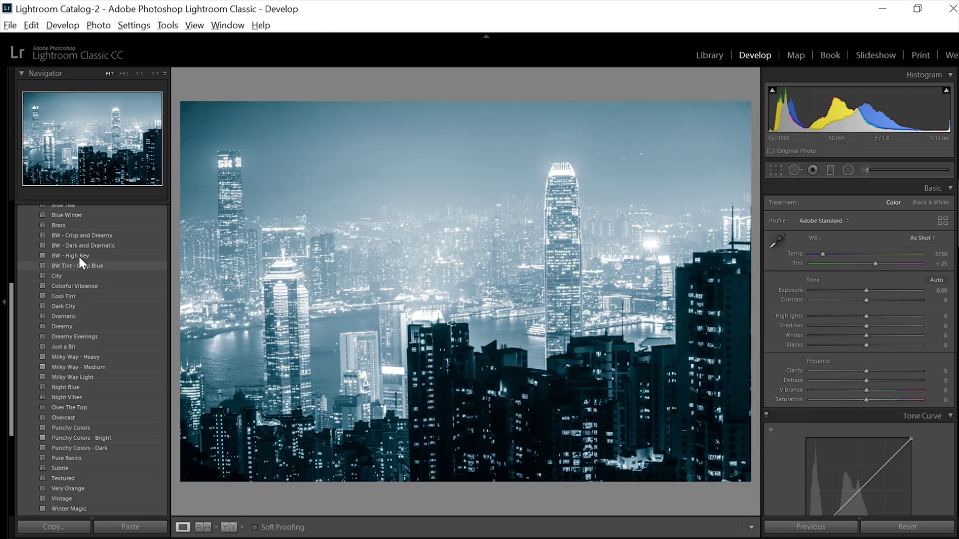
pyautogui.moveTo(78, 256)
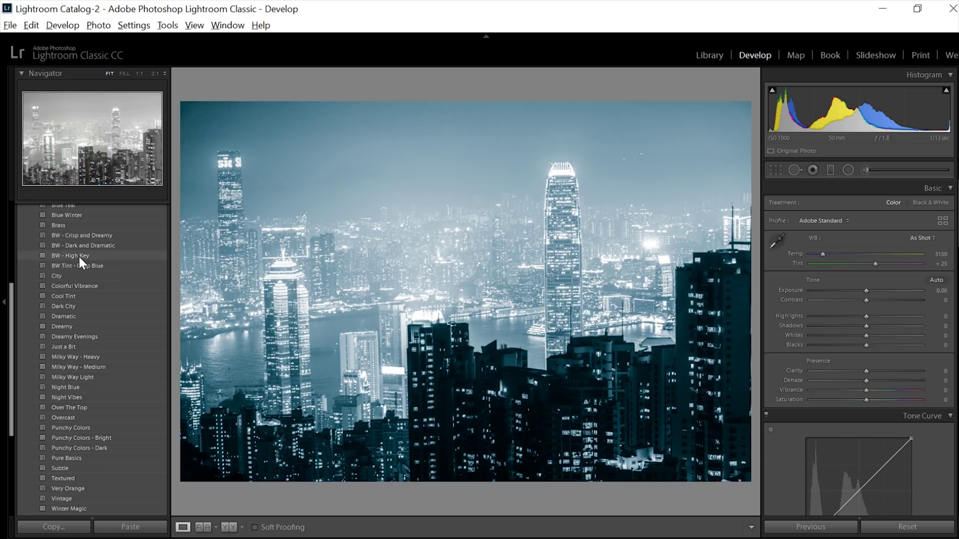